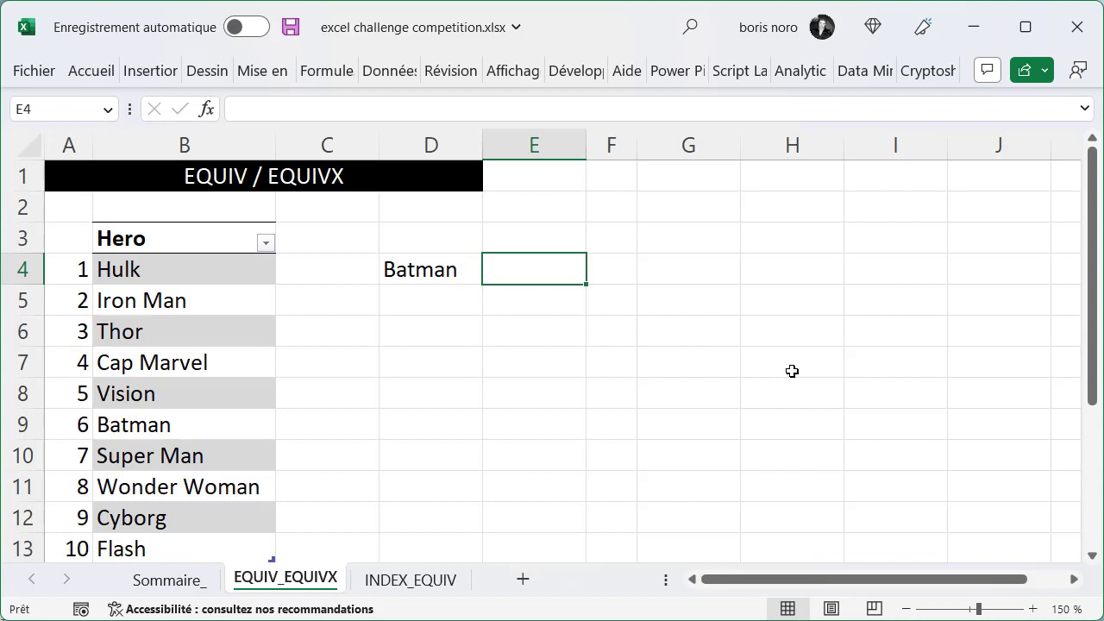
# Enter =EQUIV(D4;COMICS[Hero];0) in E4 so it returns Batman's position, 6.
pyautogui.write('=EQUIV(')
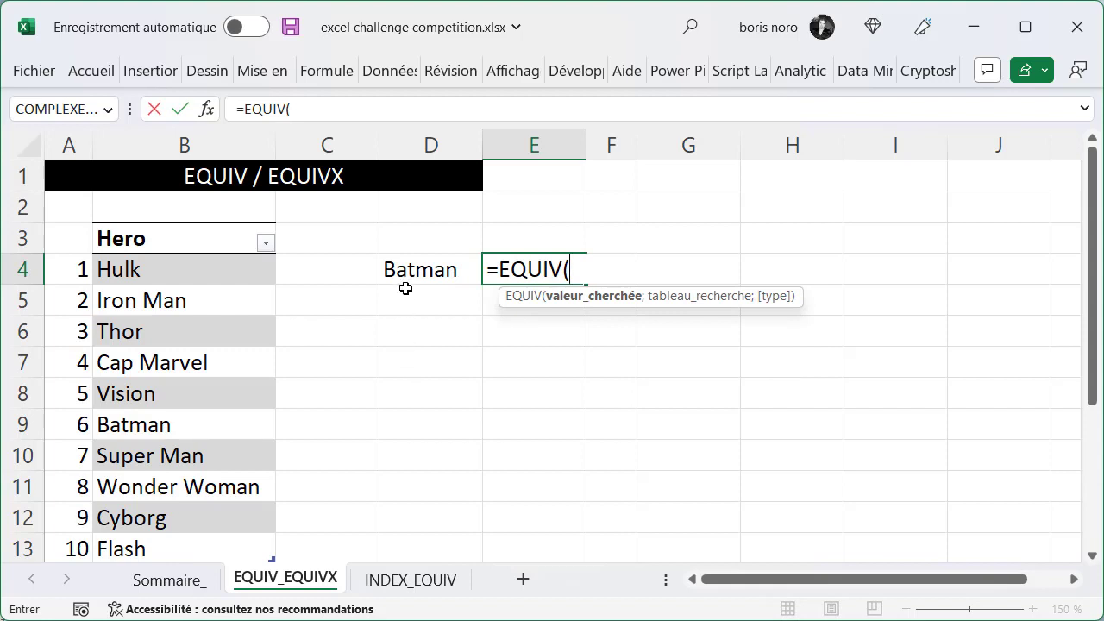
pyautogui.click(406, 273)
pyautogui.write(';')
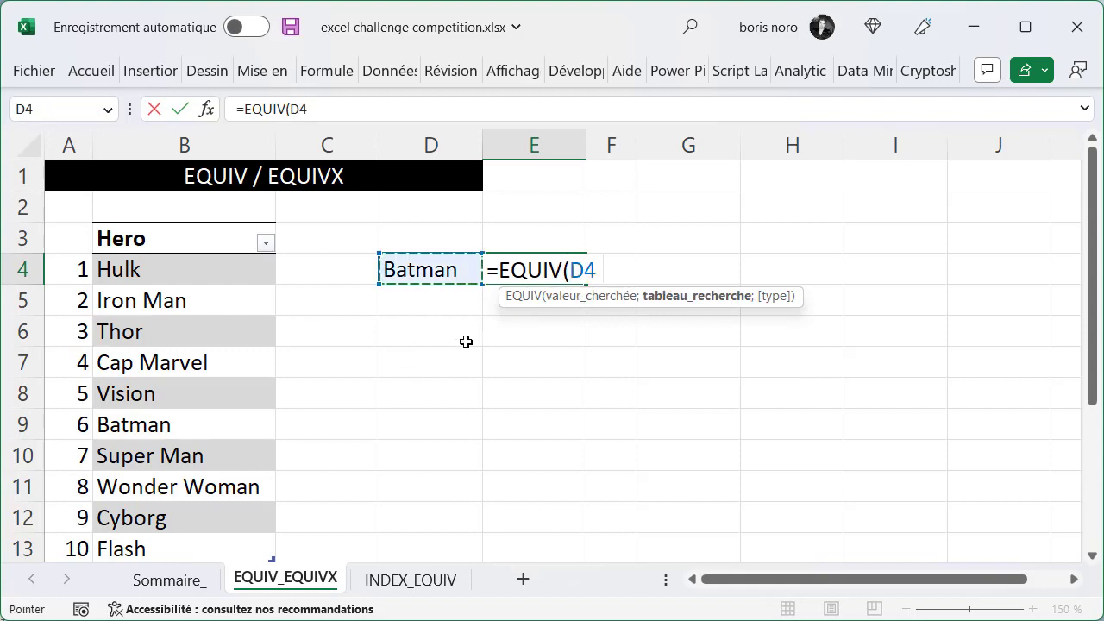
pyautogui.click(144, 223)
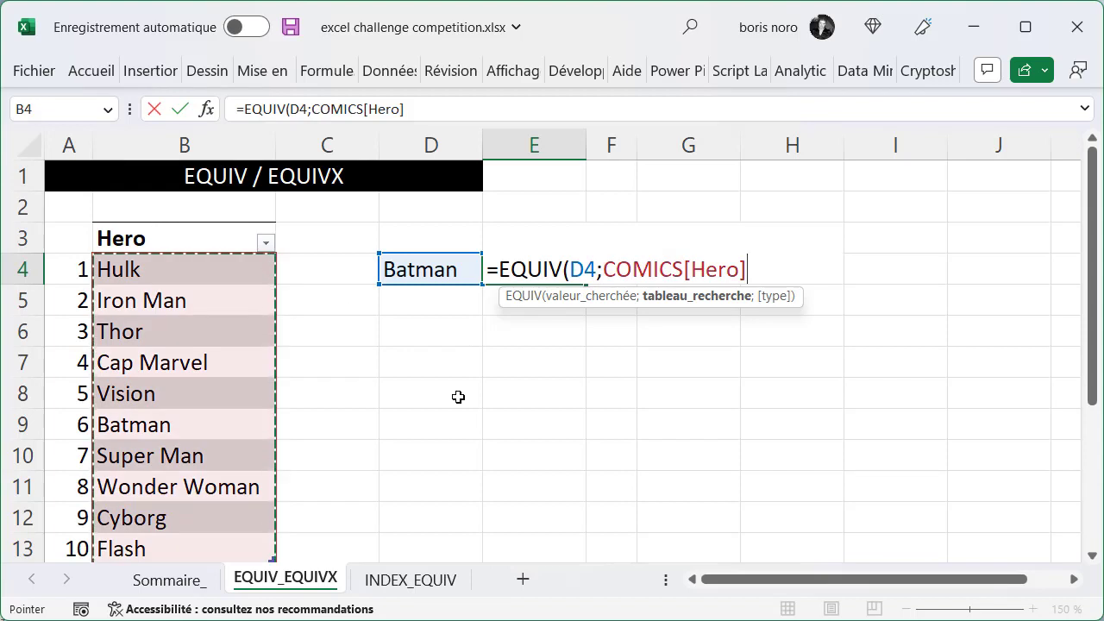
pyautogui.write(';')
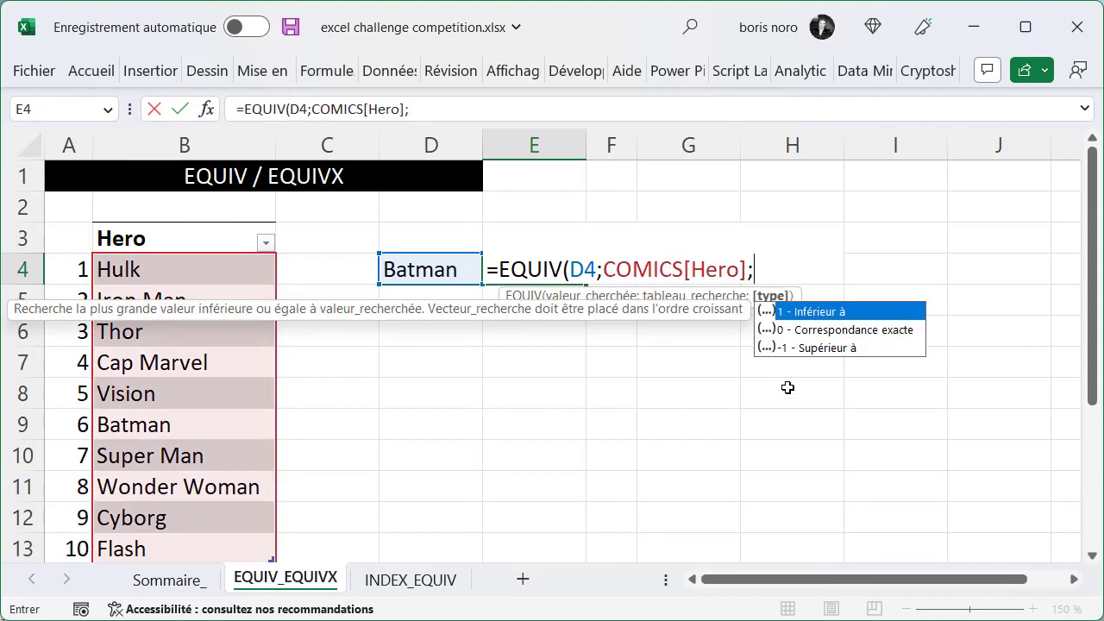
pyautogui.write('0)')
pyautogui.press('Return')
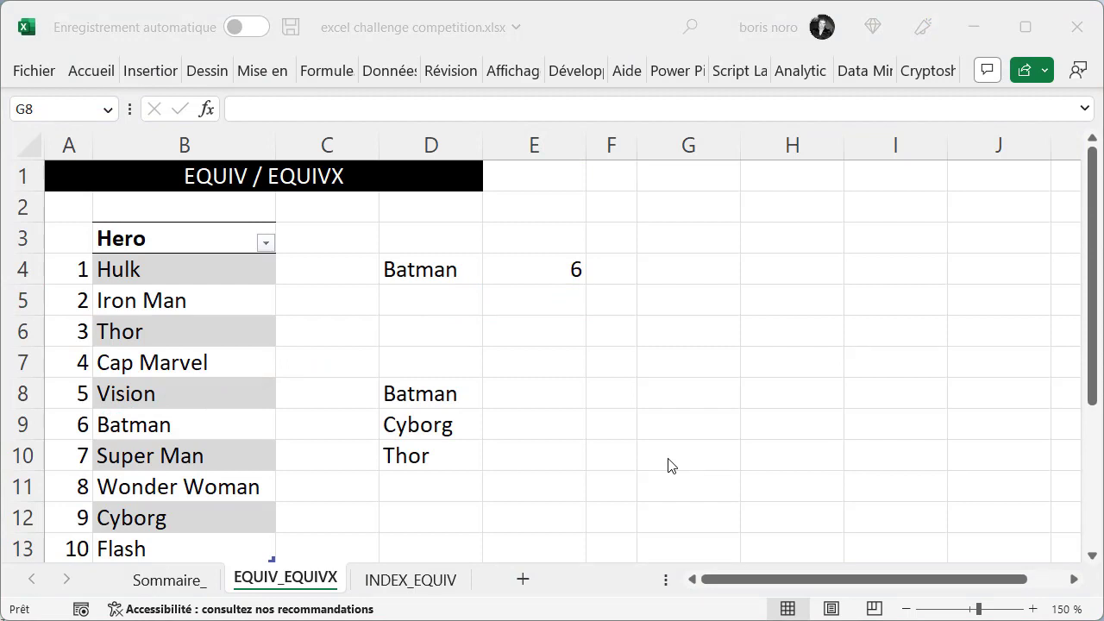
# Enter an EQUIVX formula in E8 over D8:D10 and the Hero column, spilling 6, 9 and 3.
pyautogui.press('Left')
pyautogui.press('Left')
pyautogui.write('=EQUIVX(')
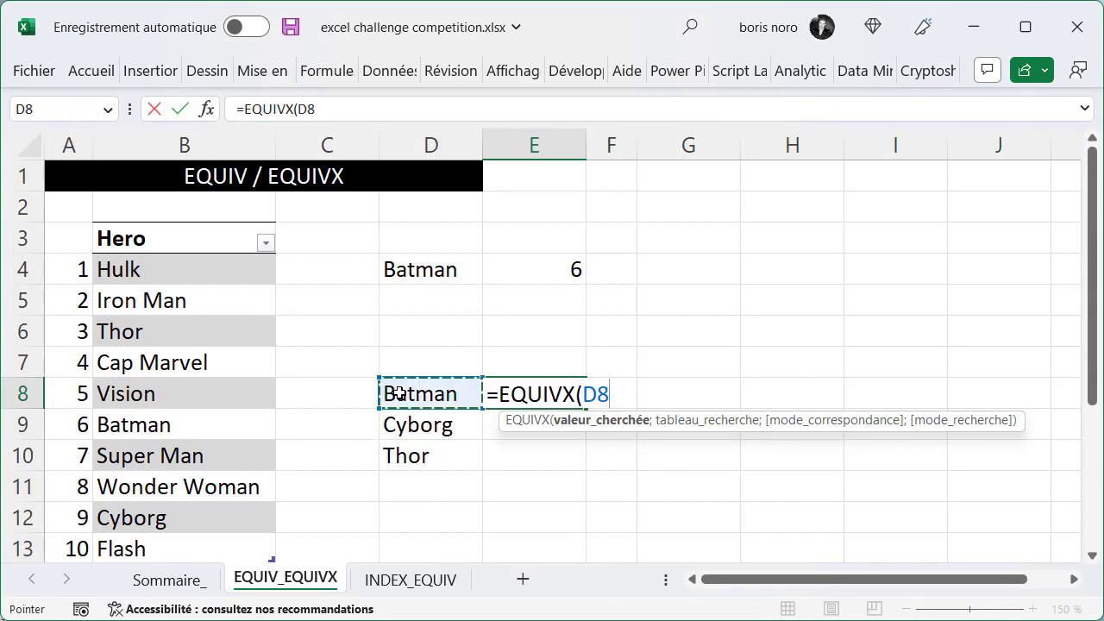
pyautogui.moveTo(399, 390); pyautogui.dragTo(404, 451)
pyautogui.write(';')
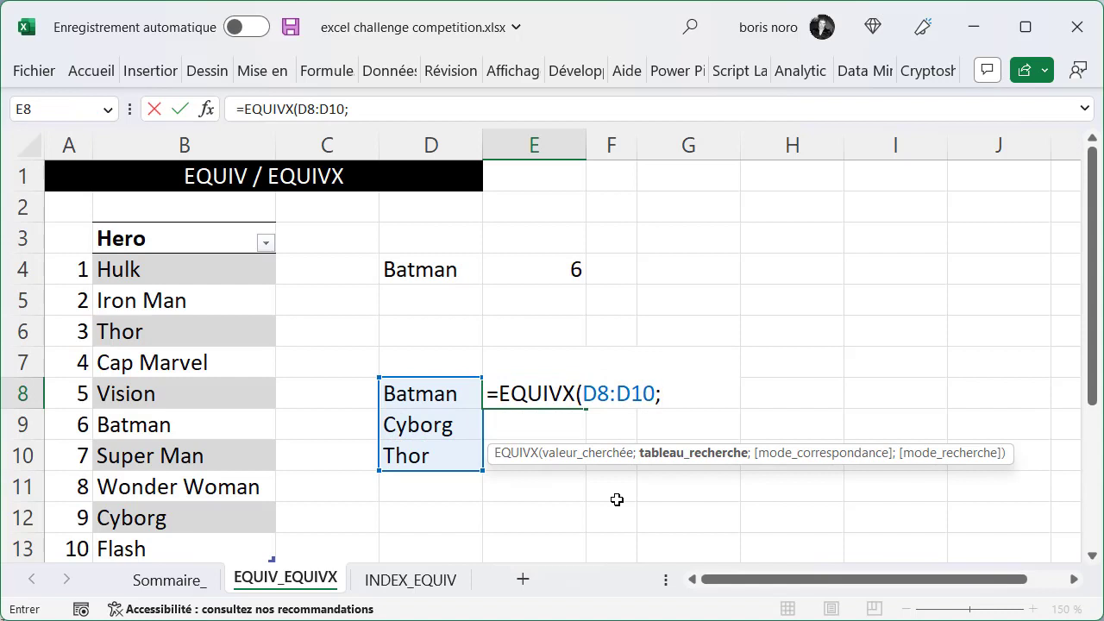
pyautogui.click(182, 218)
pyautogui.write(')')
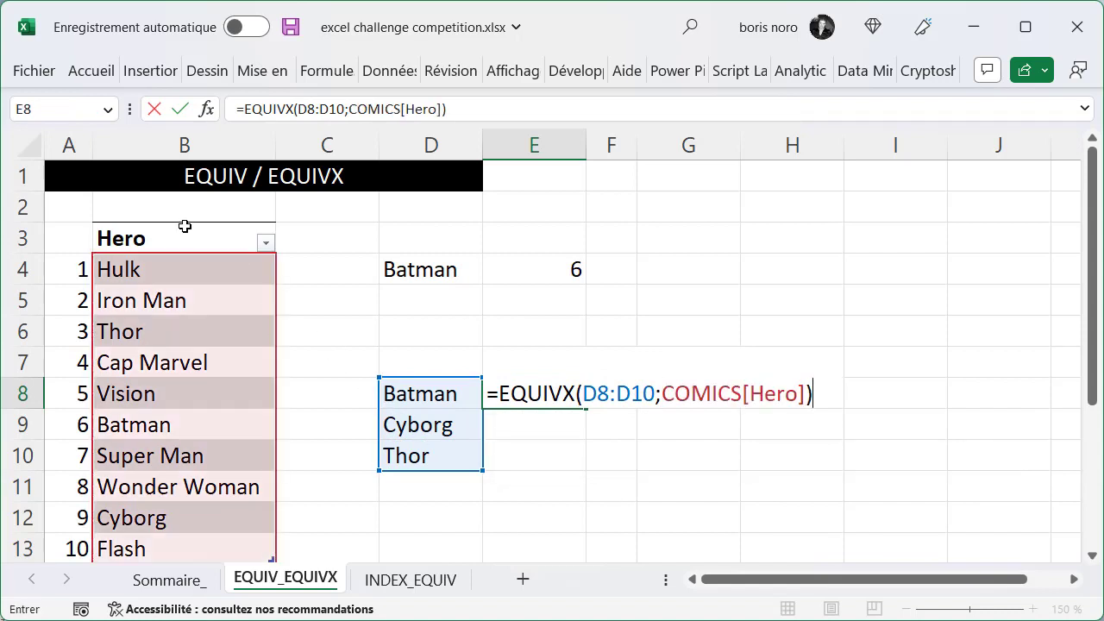
pyautogui.press('Return')
pyautogui.click(825, 376)
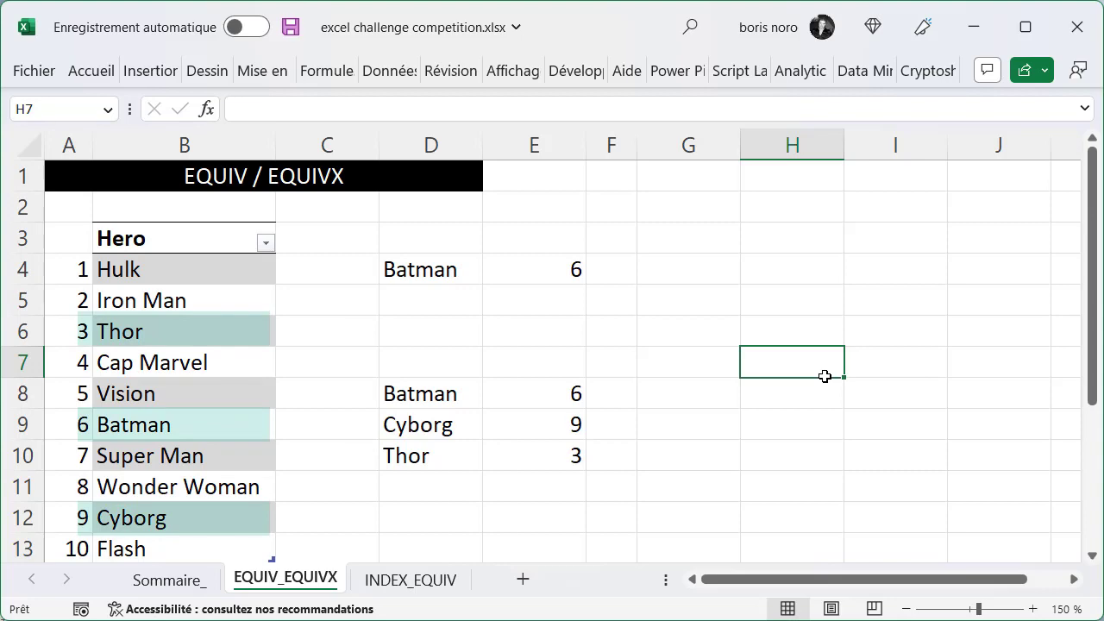
pyautogui.hotkey('ctrl', 'pagedown')
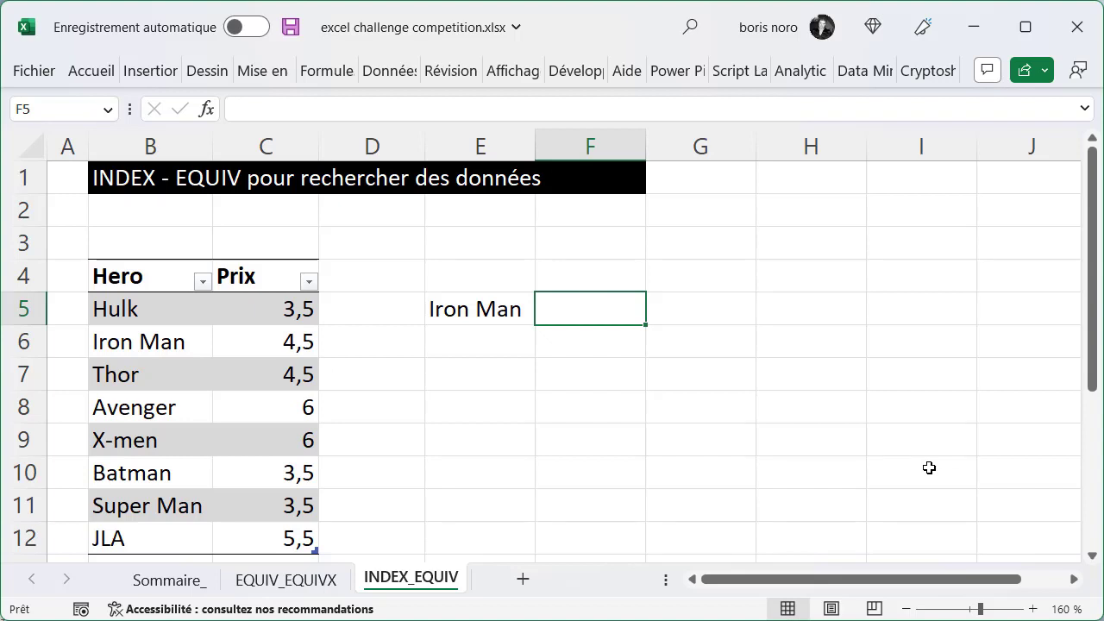
# In F5, enter =EQUIV(E5;Hero column;0) so it returns Iron Man's position, 2.
pyautogui.write('=')
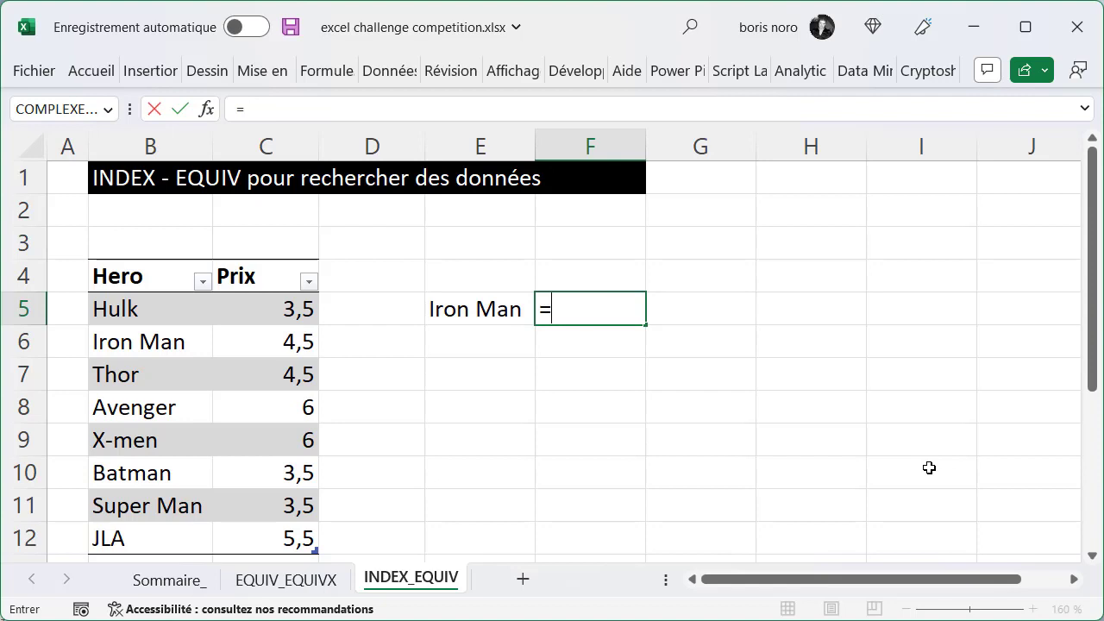
pyautogui.write('EQUIV(')
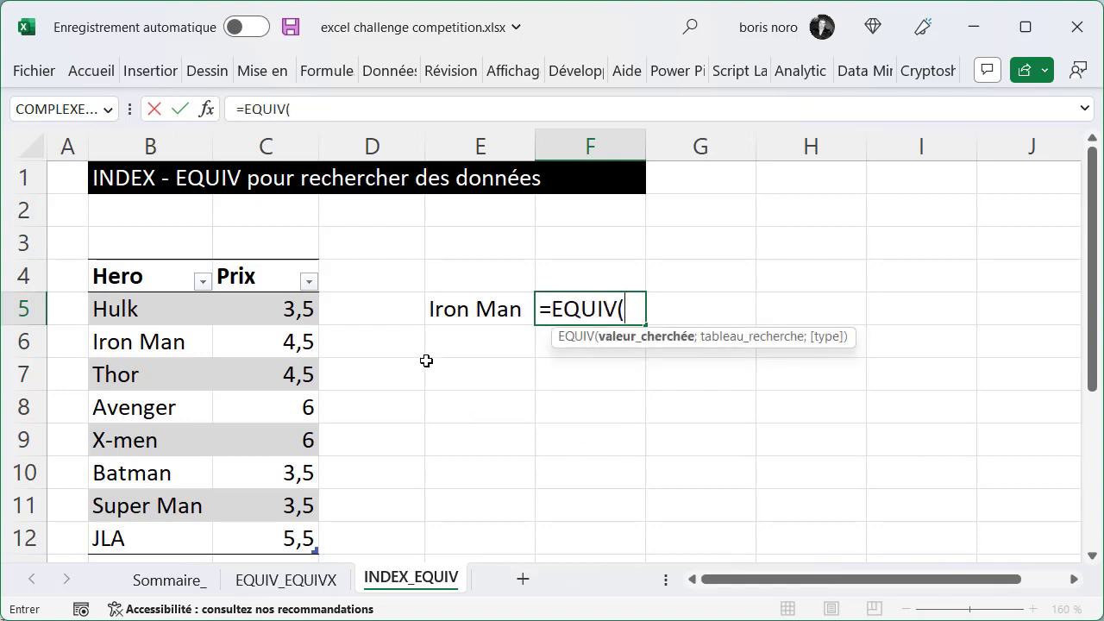
pyautogui.click(441, 307)
pyautogui.write(';')
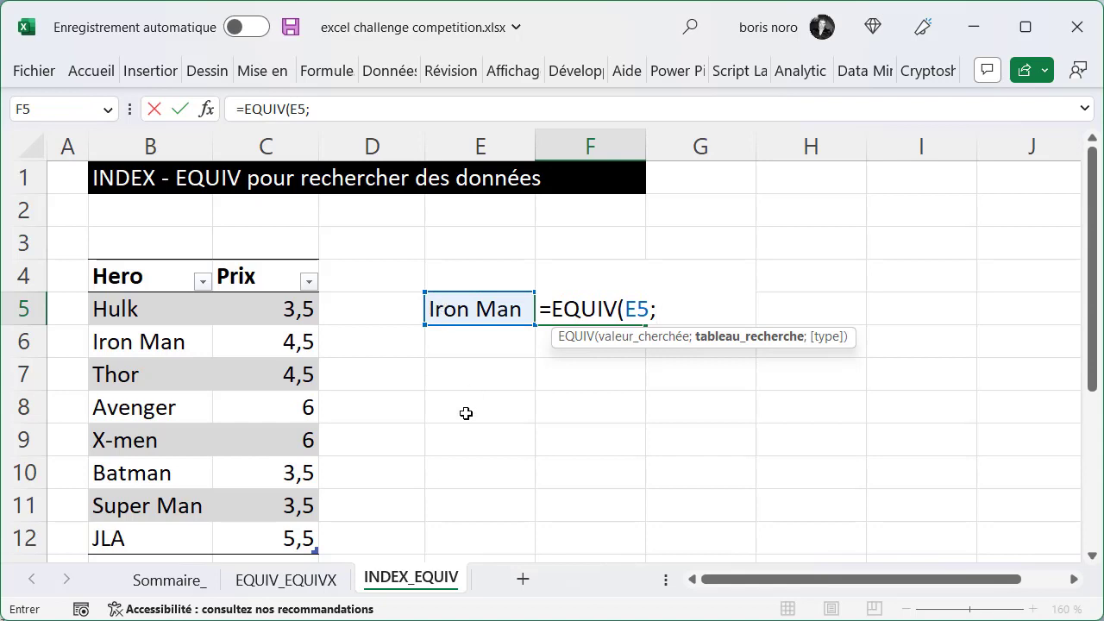
pyautogui.click(141, 264)
pyautogui.write(';')
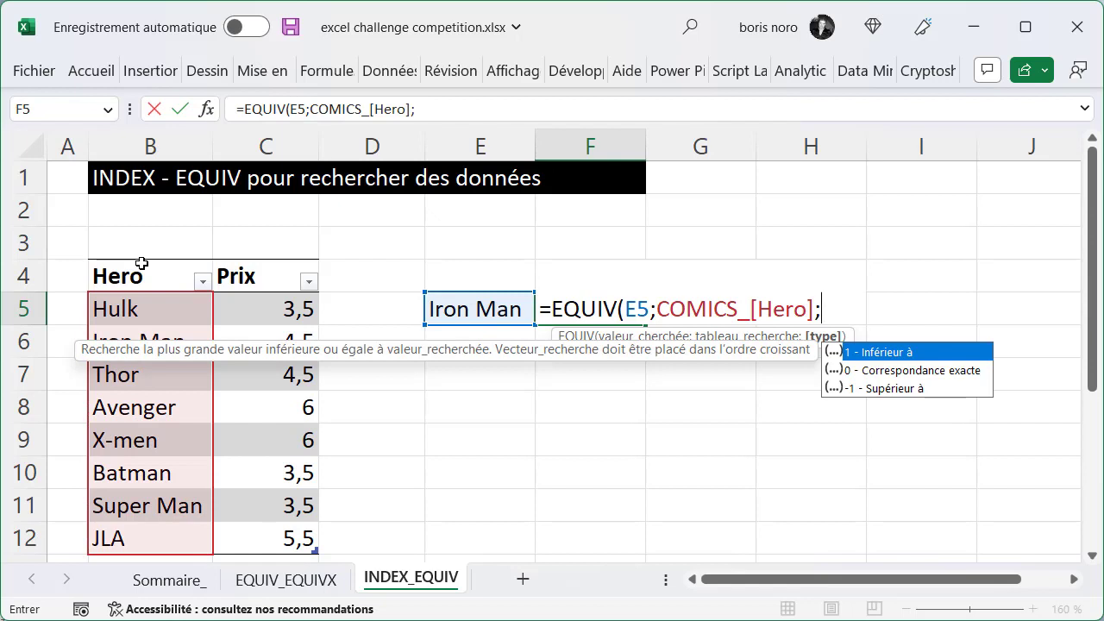
pyautogui.write('0)')
pyautogui.press('Return')
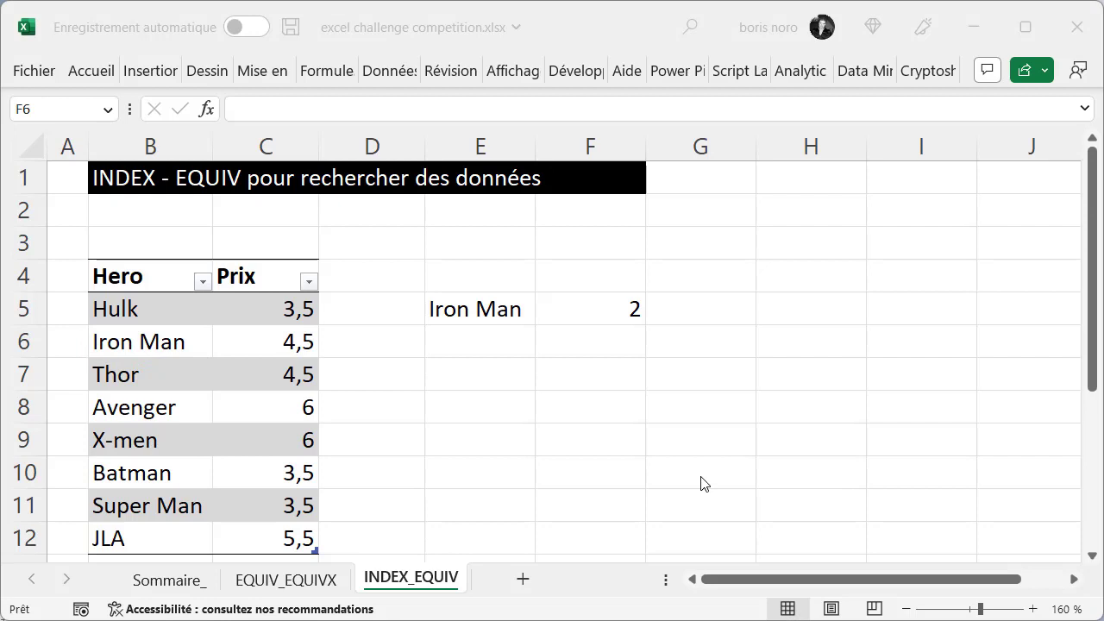
# Wrap F5's EQUIV inside INDEX over the Prix column to return Iron Man's price, 4,5.
pyautogui.doubleClick(595, 310)
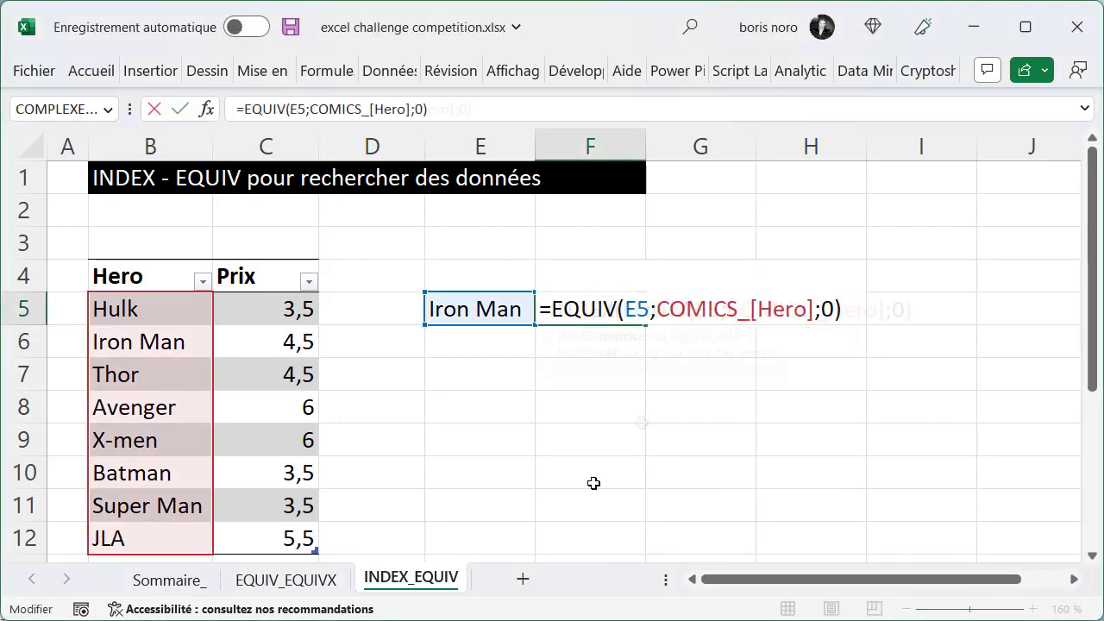
pyautogui.write('INDEX(')
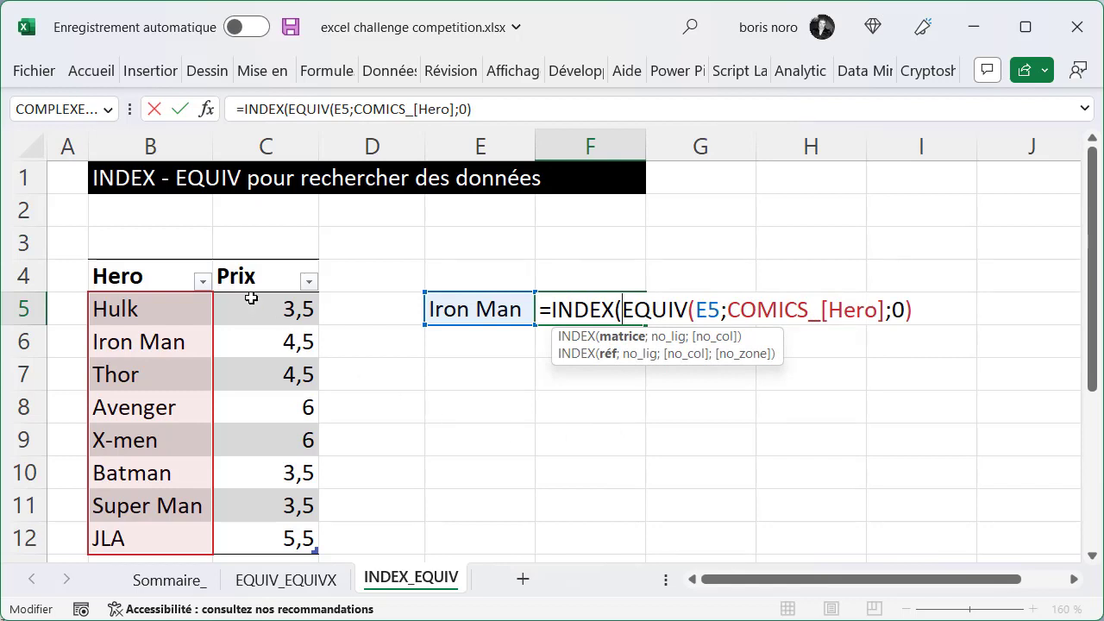
pyautogui.click(263, 262)
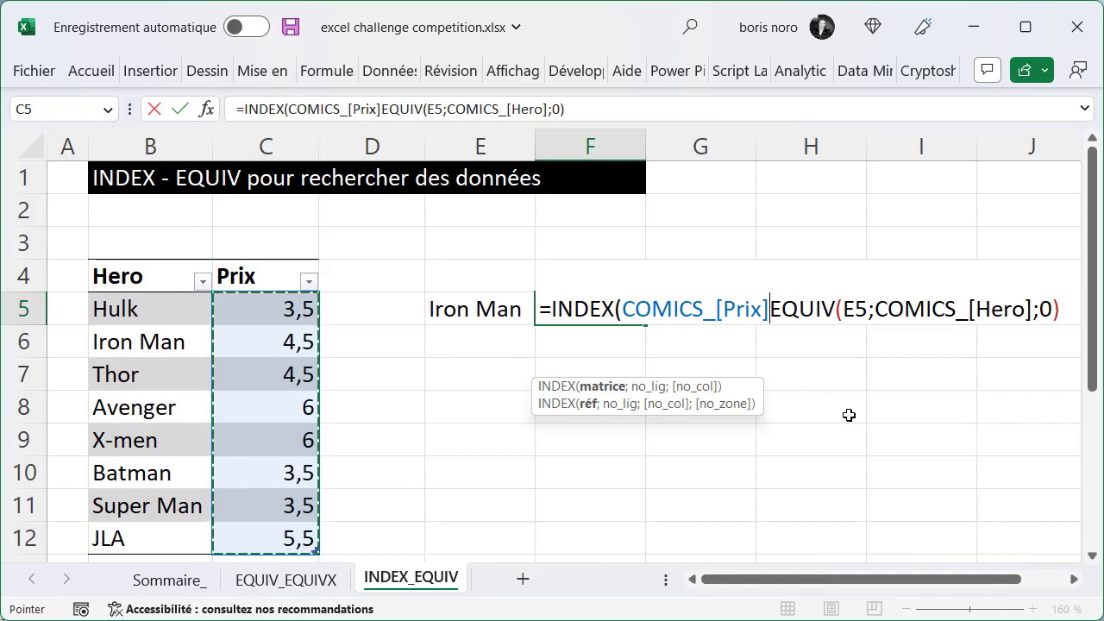
pyautogui.write(';')
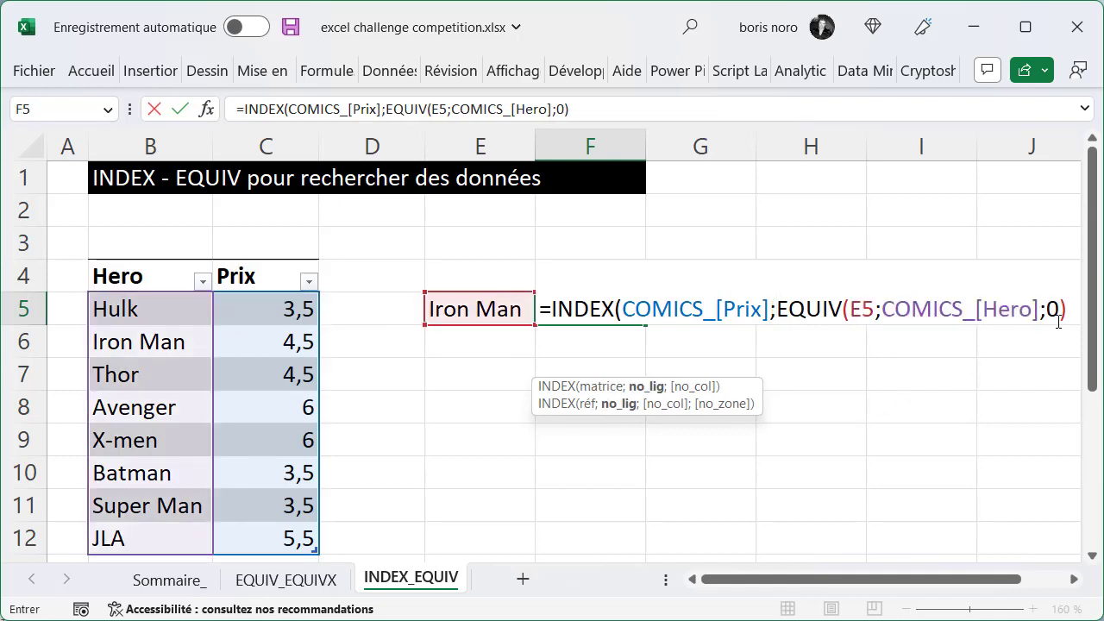
pyautogui.press('F2')
pyautogui.press('End')
pyautogui.write(')')
pyautogui.press('Return')
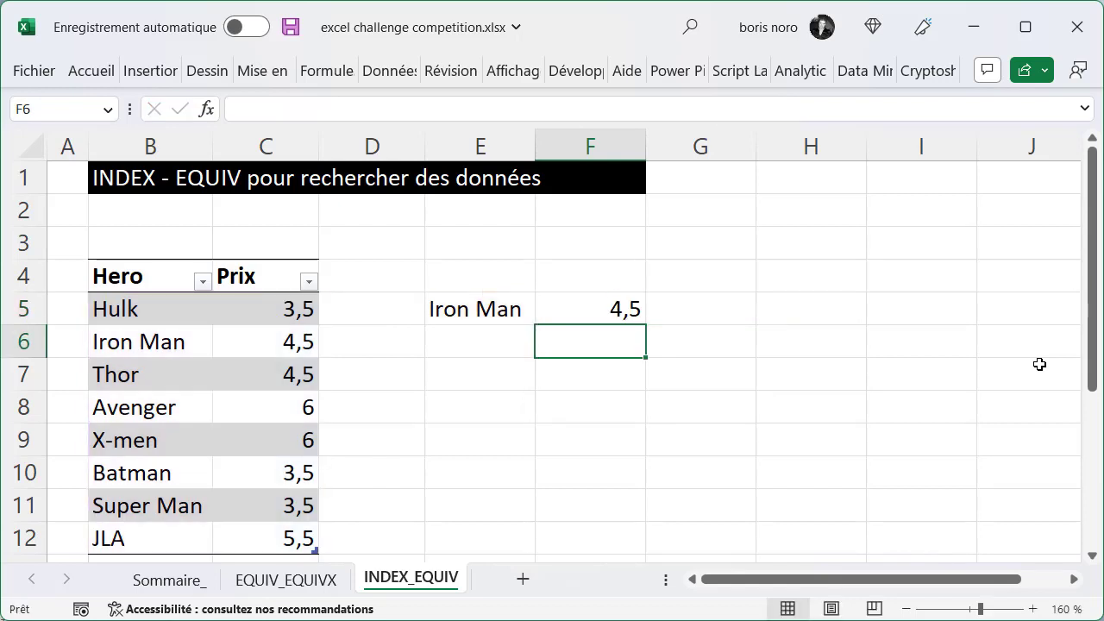
# Pick a hero from the drop-down list in cell E5.
pyautogui.click(498, 312)
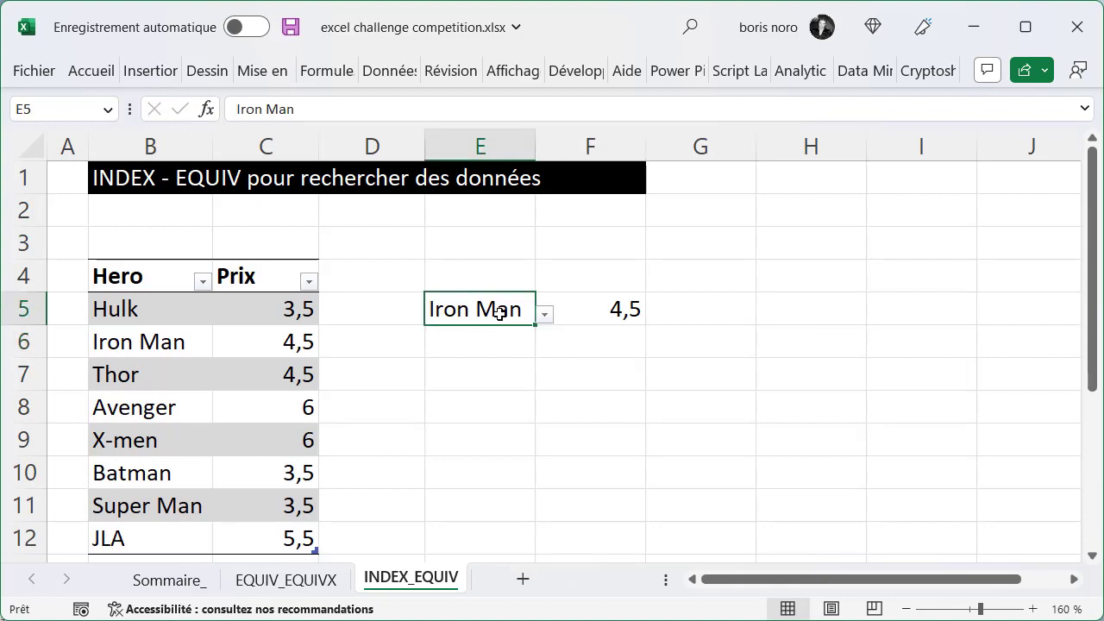
pyautogui.click(544, 315)
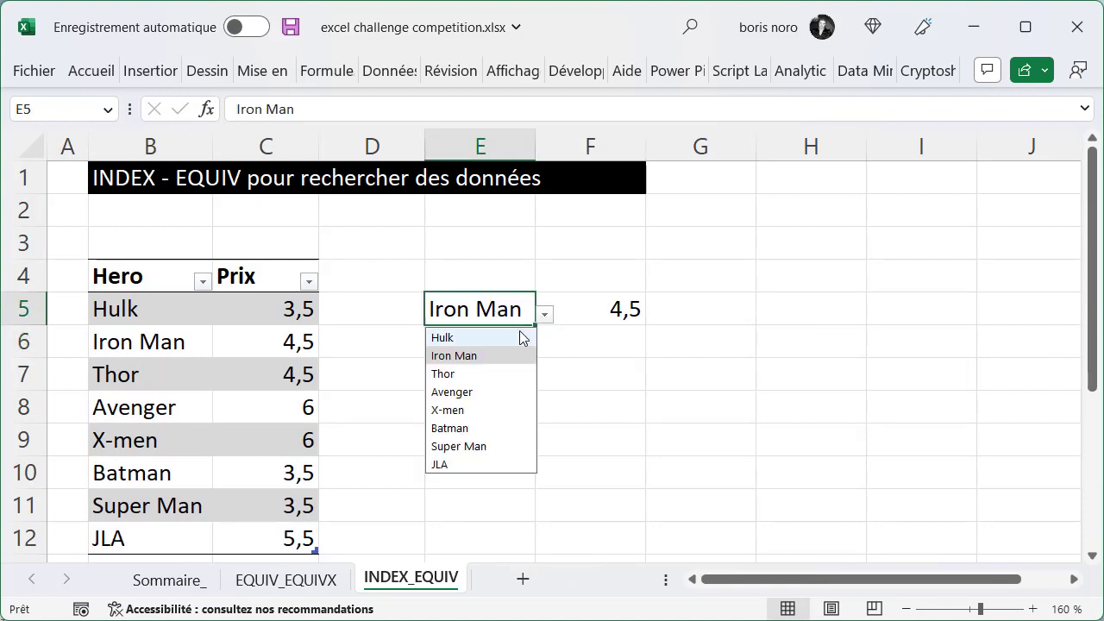
pyautogui.click(482, 393)
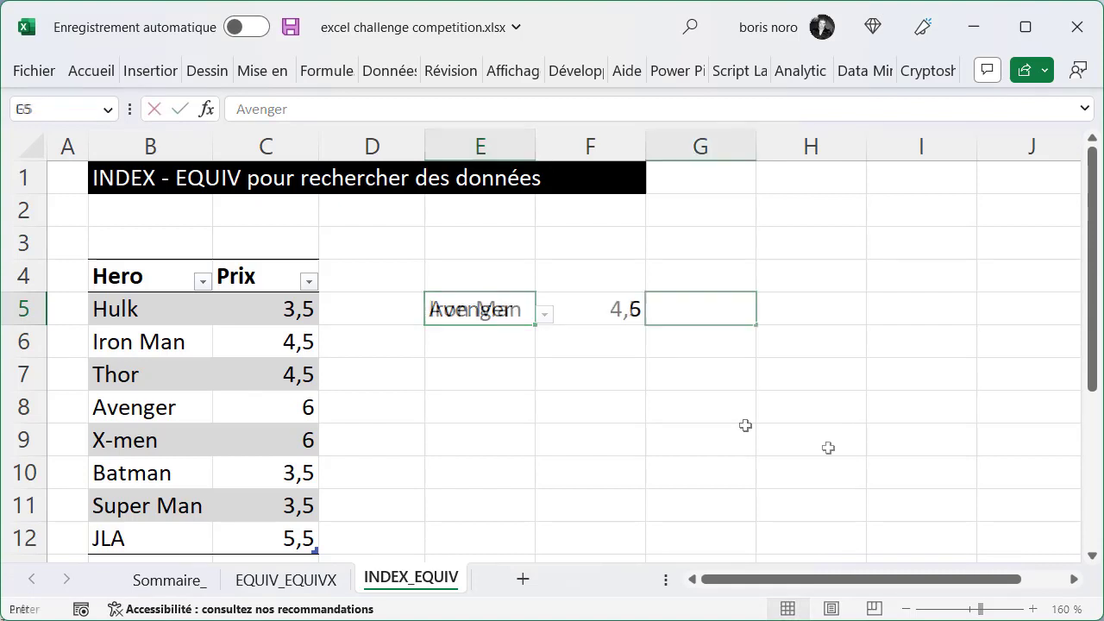
# Enter =FORMULETEXTE(F5) in G5 to display F5's INDEX-EQUIV formula.
pyautogui.write('=f')
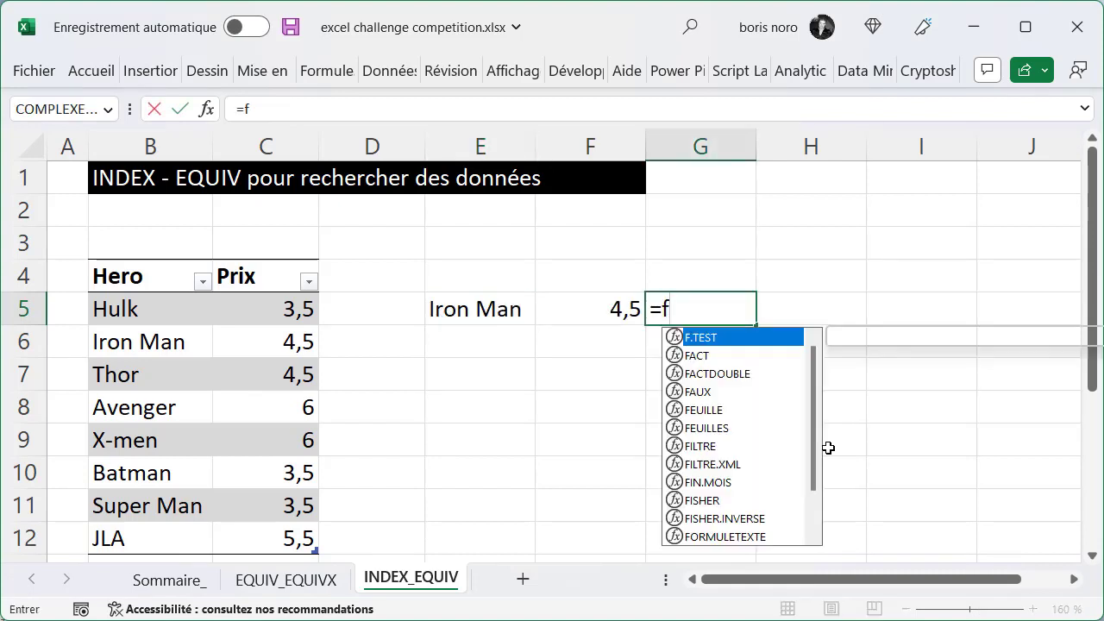
pyautogui.write('o')
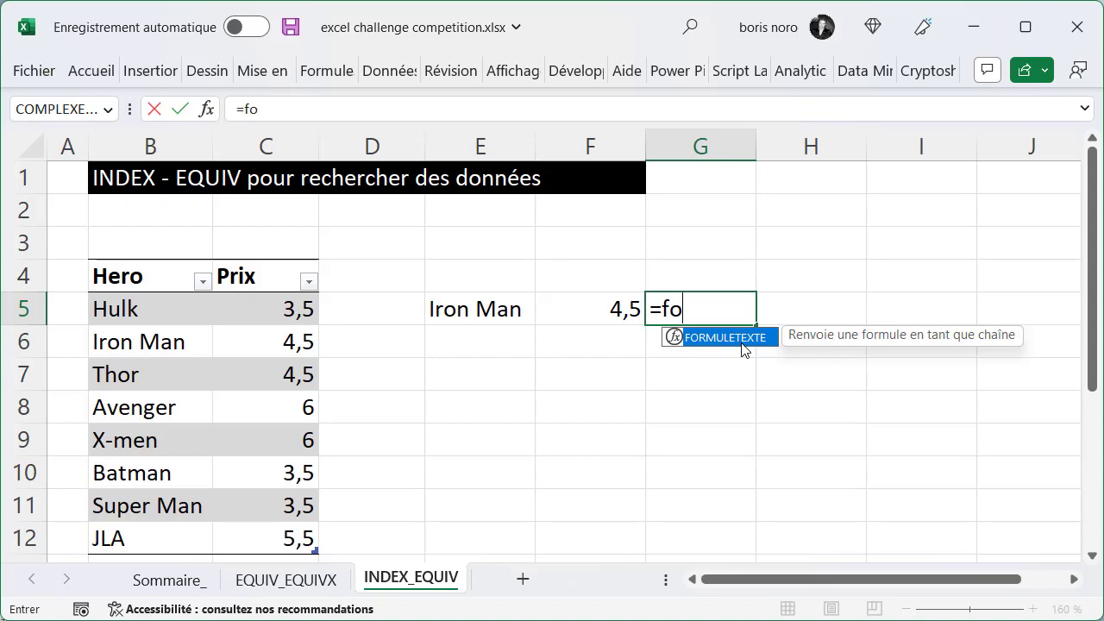
pyautogui.doubleClick(742, 342)
pyautogui.click(619, 310)
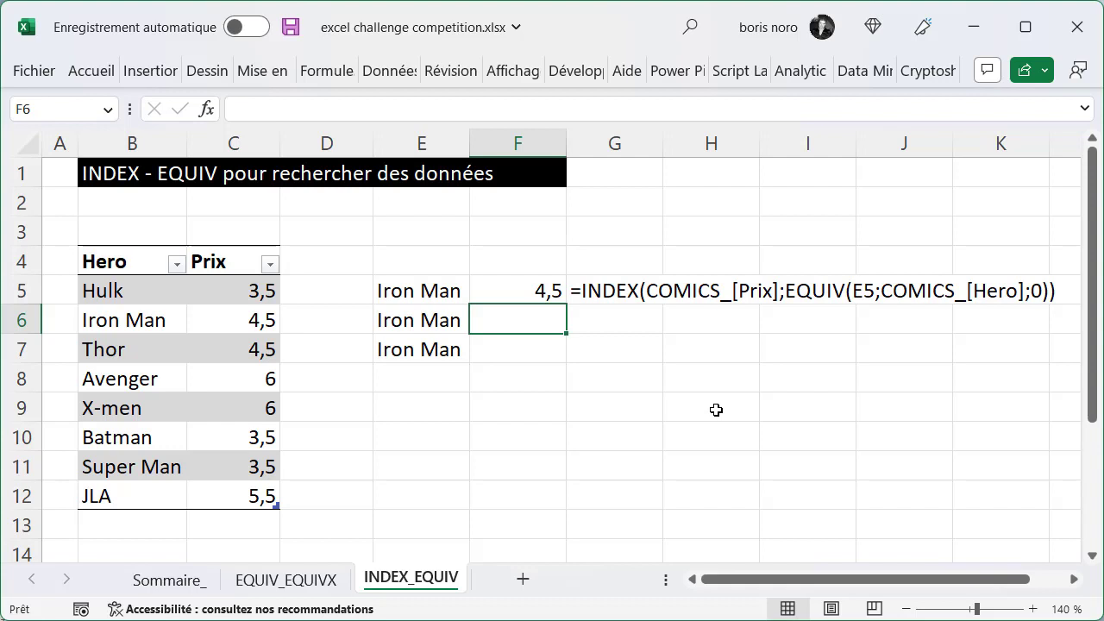
# Enter =RECHERCHEV(E6;COMICS_ table;2;FAUX) in F6, returning Iron Man's price 4,5.
pyautogui.write('=RECHERCHEV(')
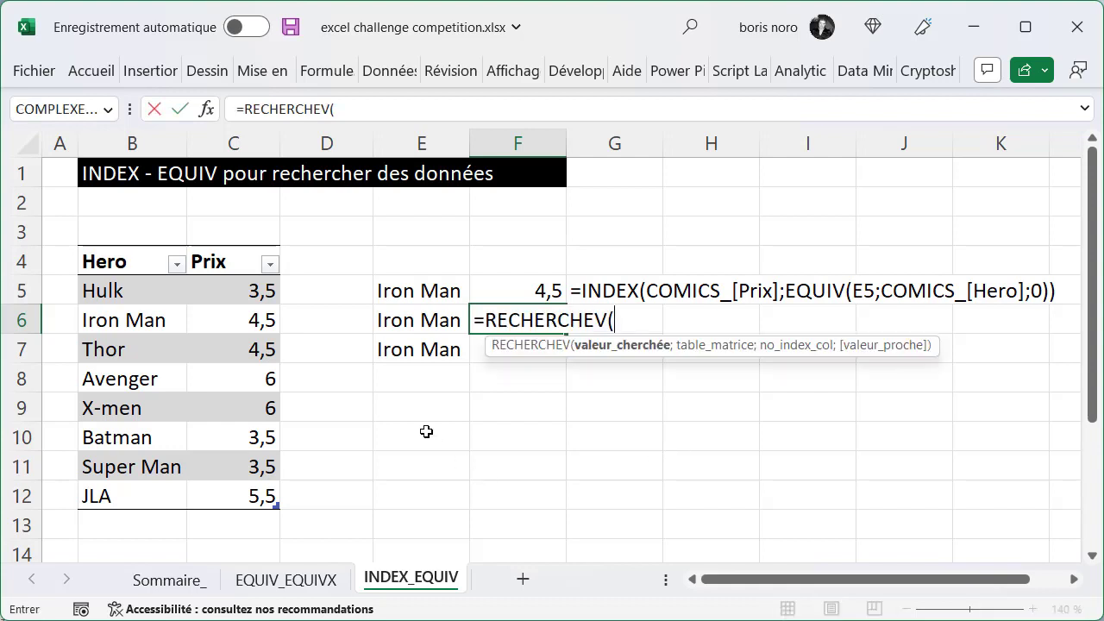
pyautogui.click(395, 328)
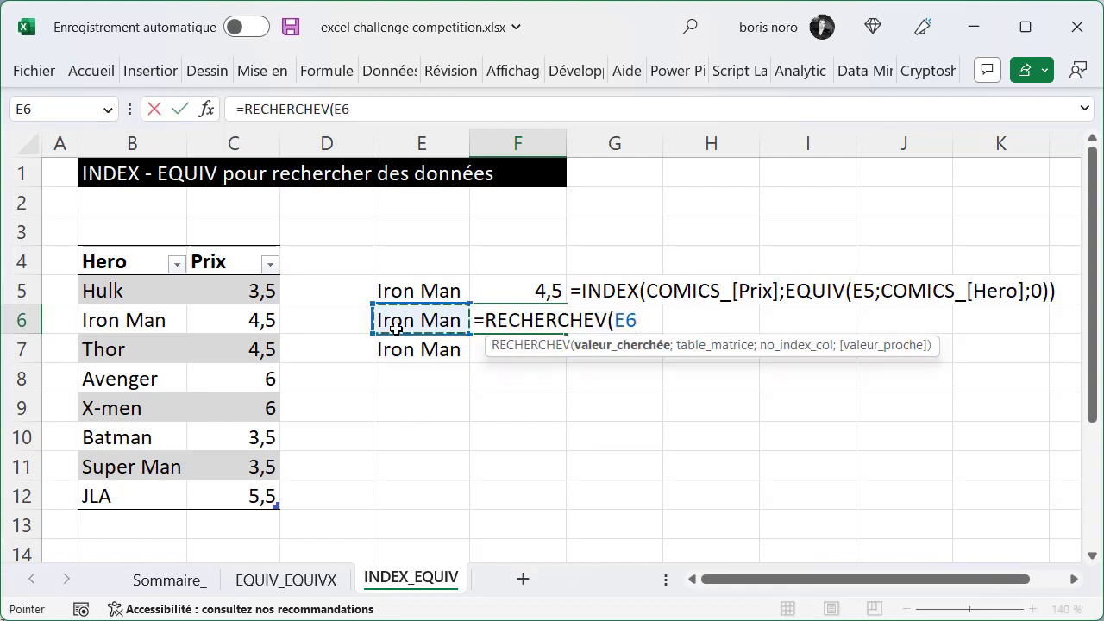
pyautogui.write(';')
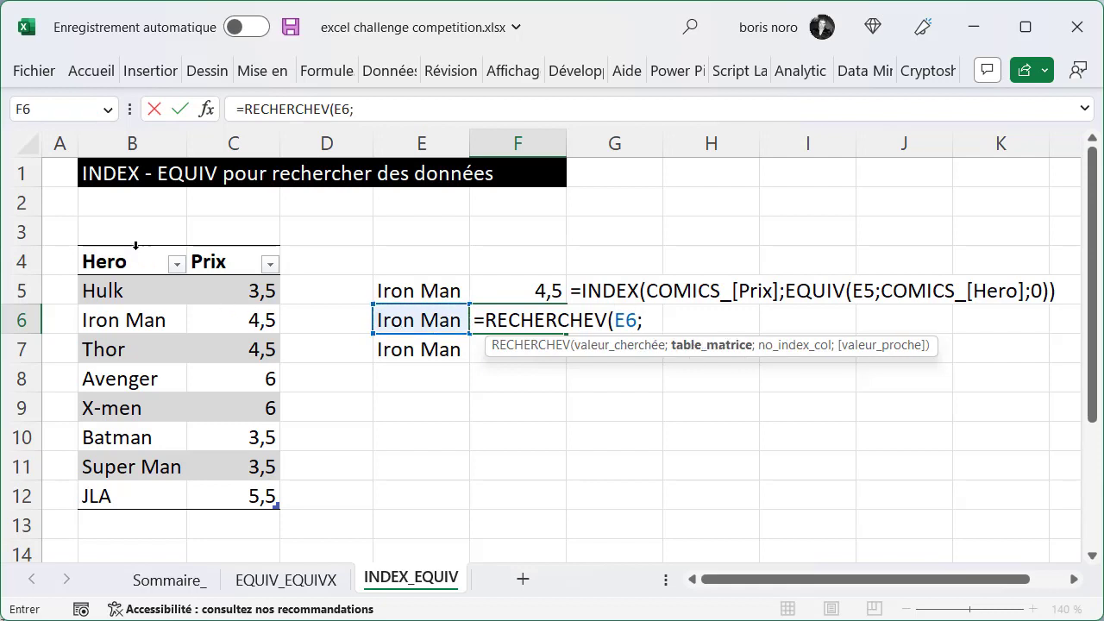
pyautogui.click(132, 247)
pyautogui.moveTo(132, 247); pyautogui.dragTo(200, 250)
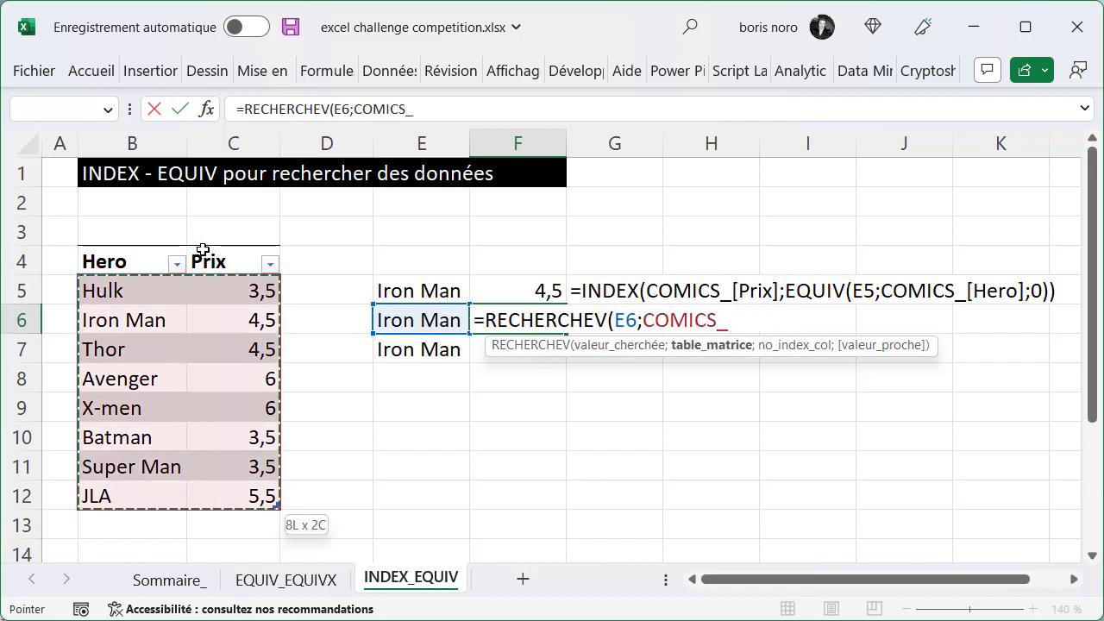
pyautogui.write(';')
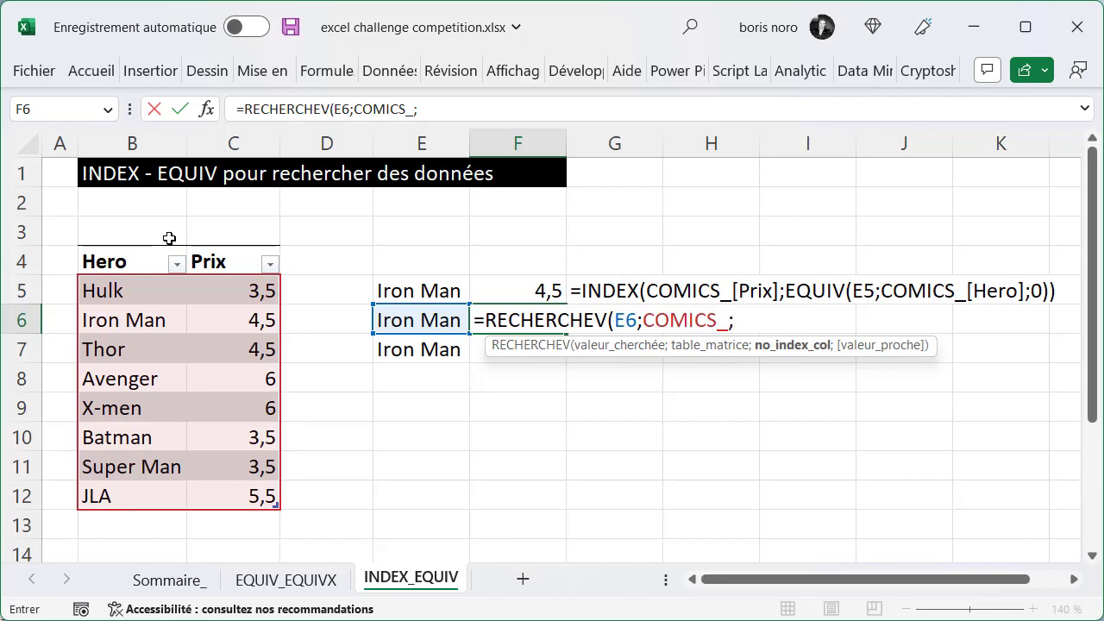
pyautogui.write('2')
pyautogui.write(';')
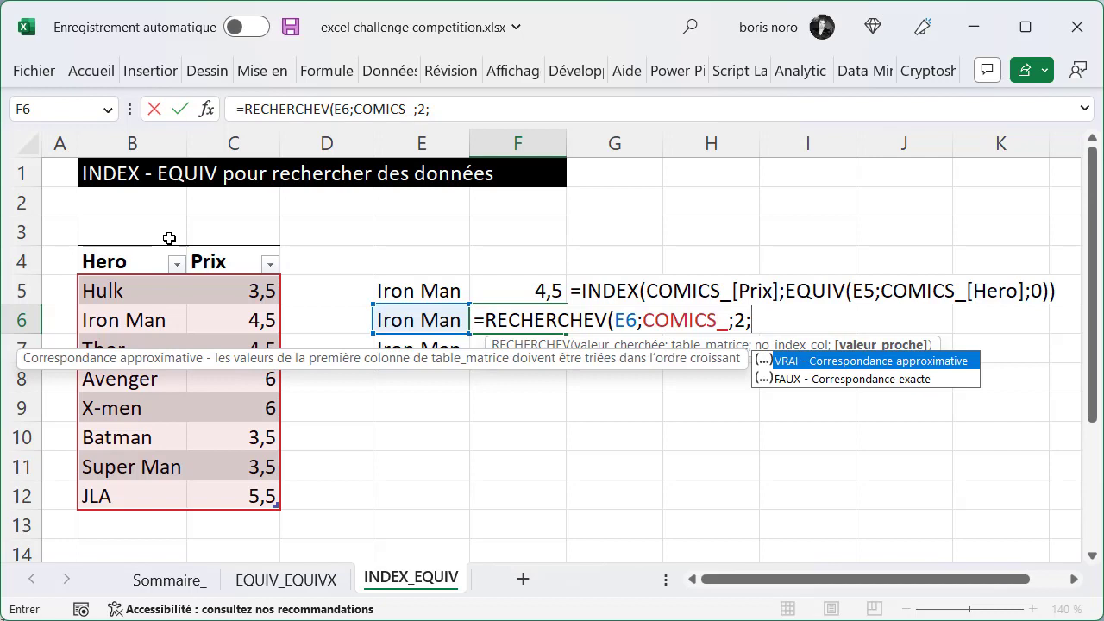
pyautogui.doubleClick(785, 381)
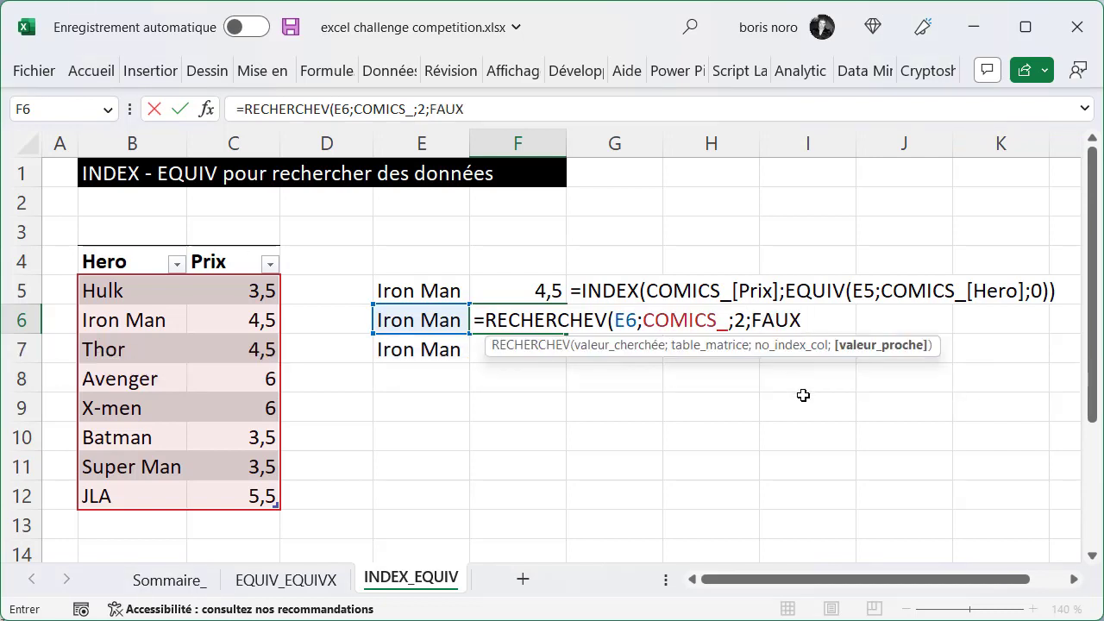
pyautogui.write(')')
pyautogui.press('Return')
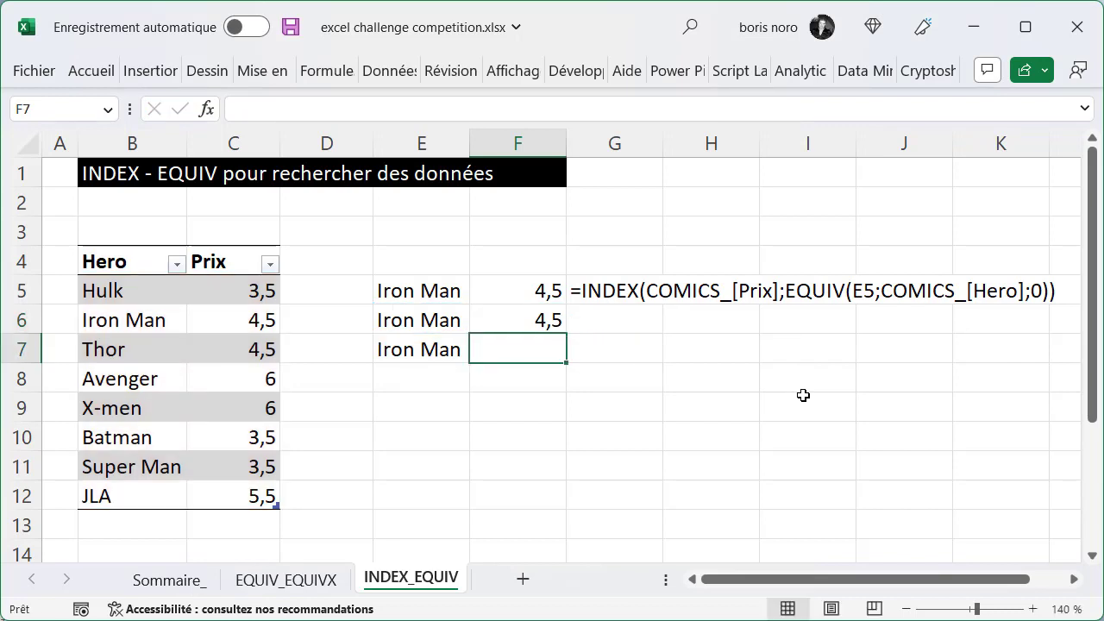
# Enter =RECHERCHEX(E7;COMICS_[Hero];COMICS_[Prix]) in F7, returning Iron Man's price 4,5.
pyautogui.write('=RECH')
pyautogui.press('Down')
pyautogui.press('Down')
pyautogui.press('Down')
pyautogui.press('Tab')
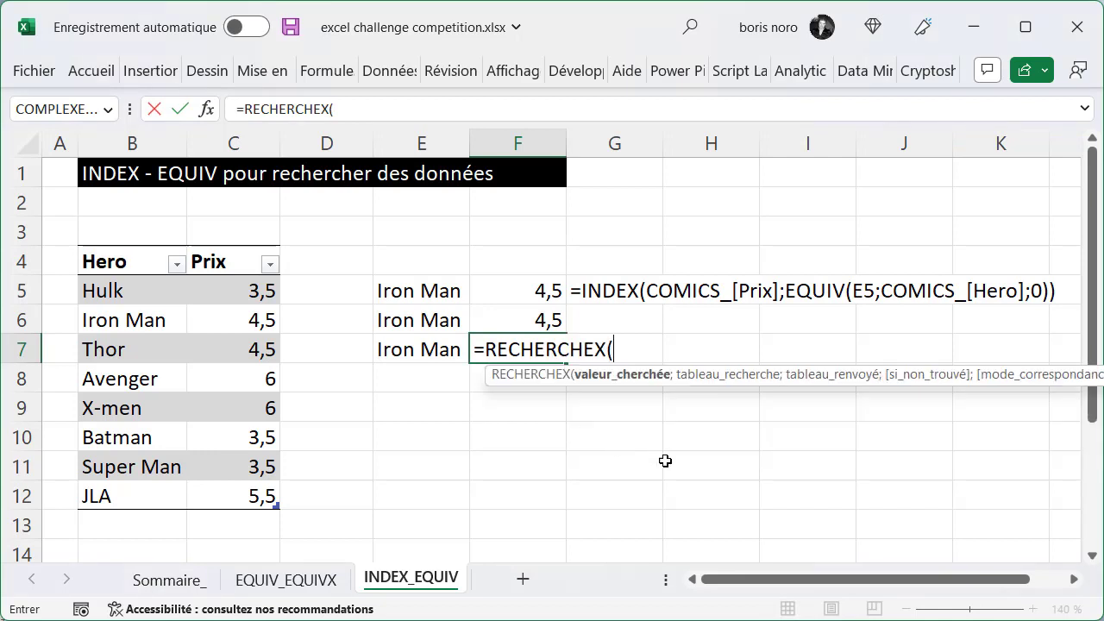
pyautogui.click(413, 349)
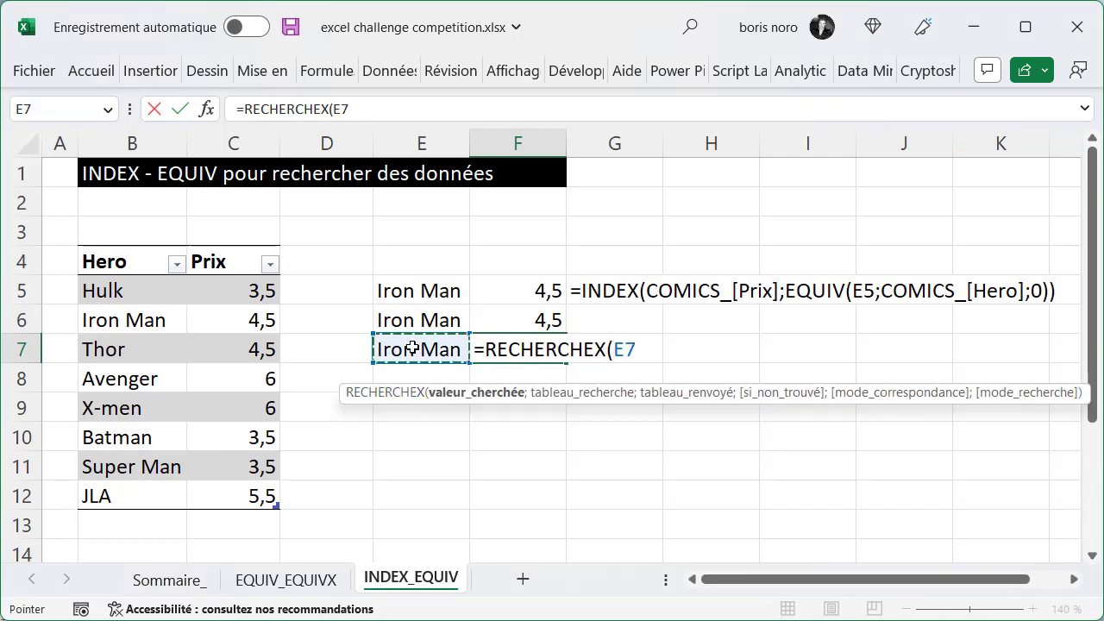
pyautogui.write(';')
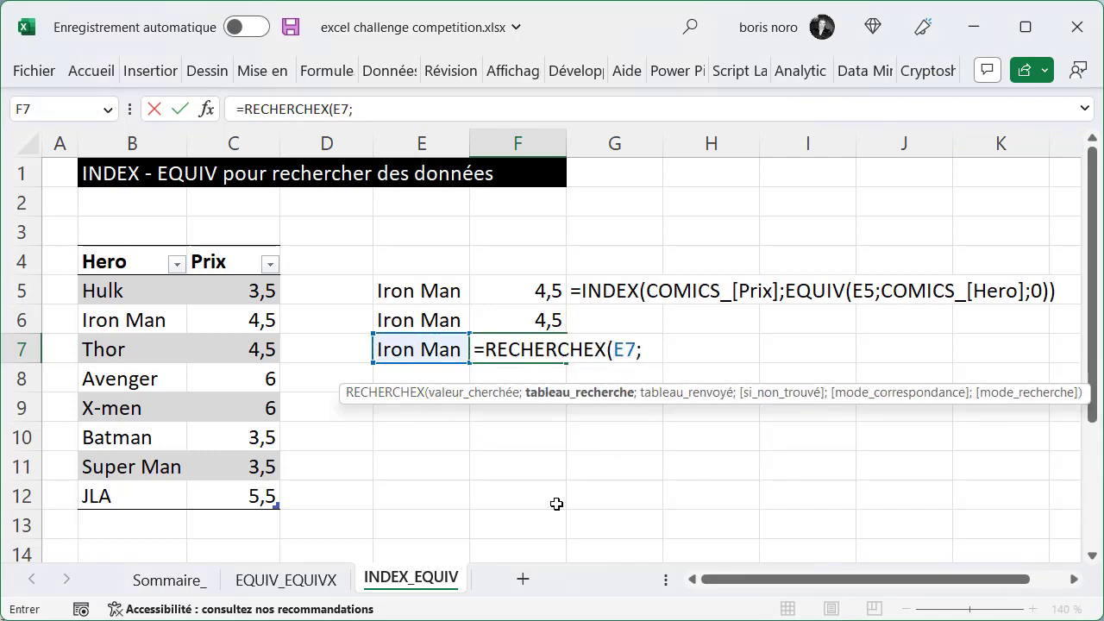
pyautogui.click(116, 244)
pyautogui.write(';')
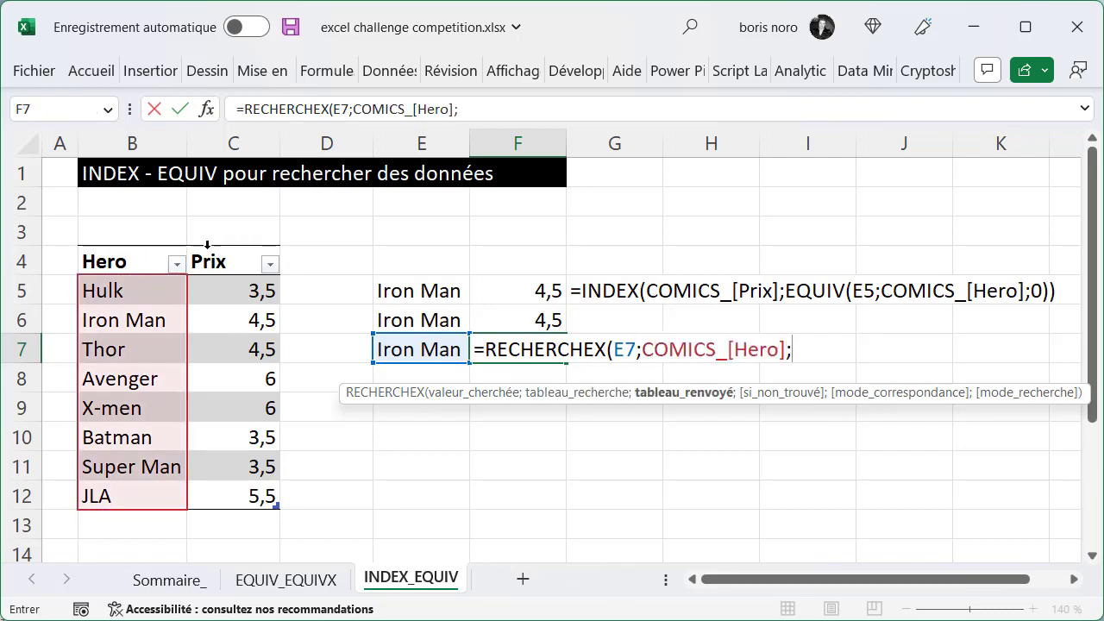
pyautogui.click(213, 248)
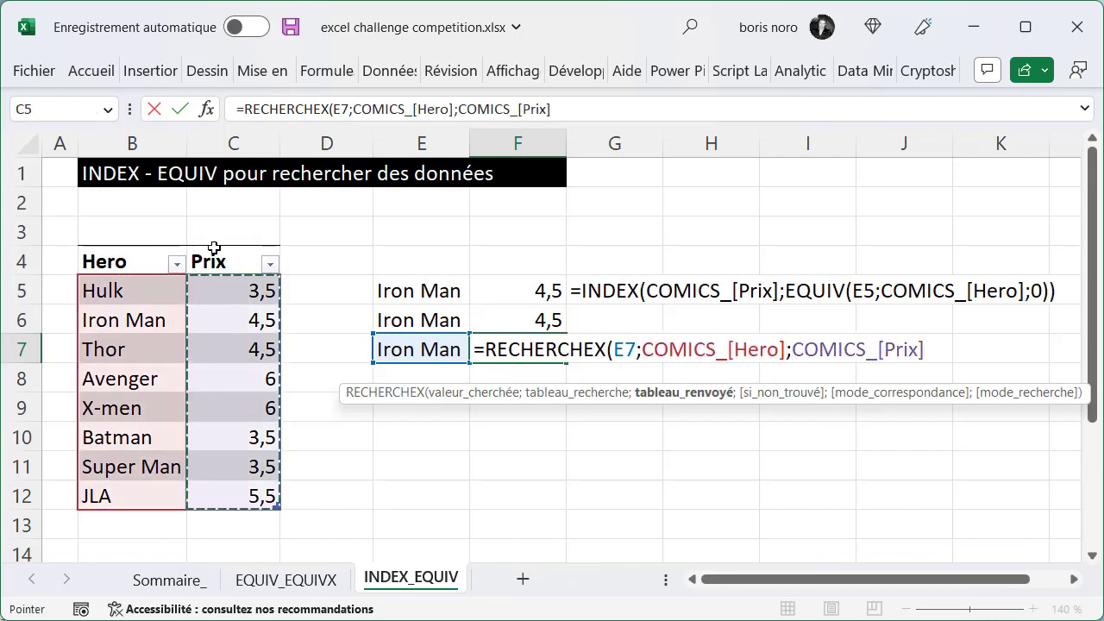
pyautogui.write(')')
pyautogui.press('Return')
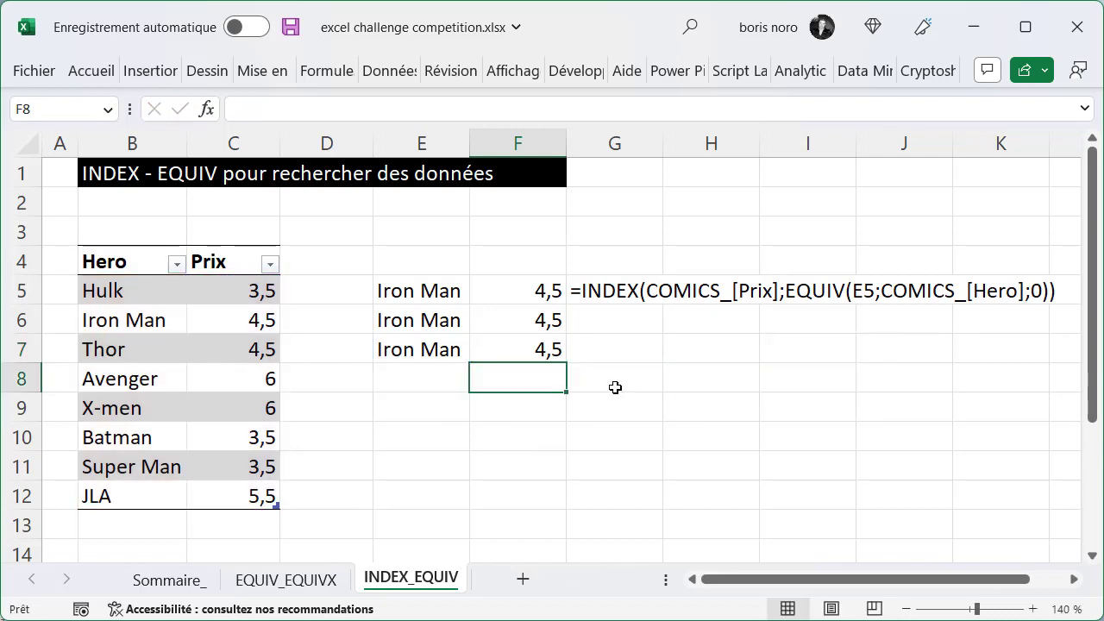
pyautogui.click(659, 300)
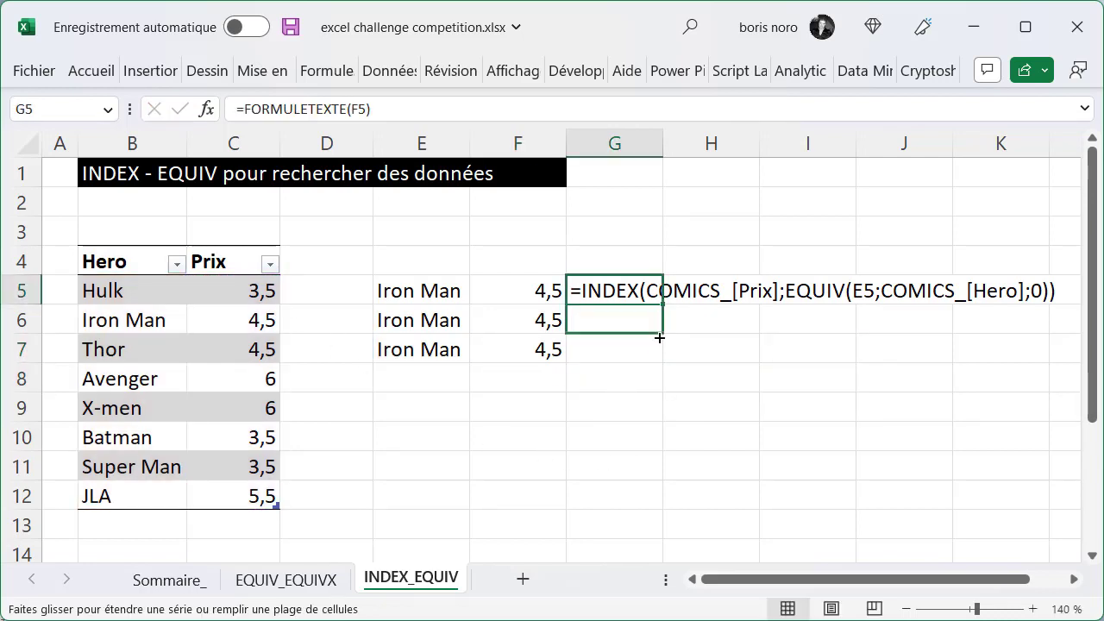
# Fill G5's FORMULETEXTE formula down to G6:G7 to show the RECHERCHEV and RECHERCHEX formulas.
pyautogui.moveTo(664, 304); pyautogui.dragTo(661, 363)
pyautogui.click(435, 499)
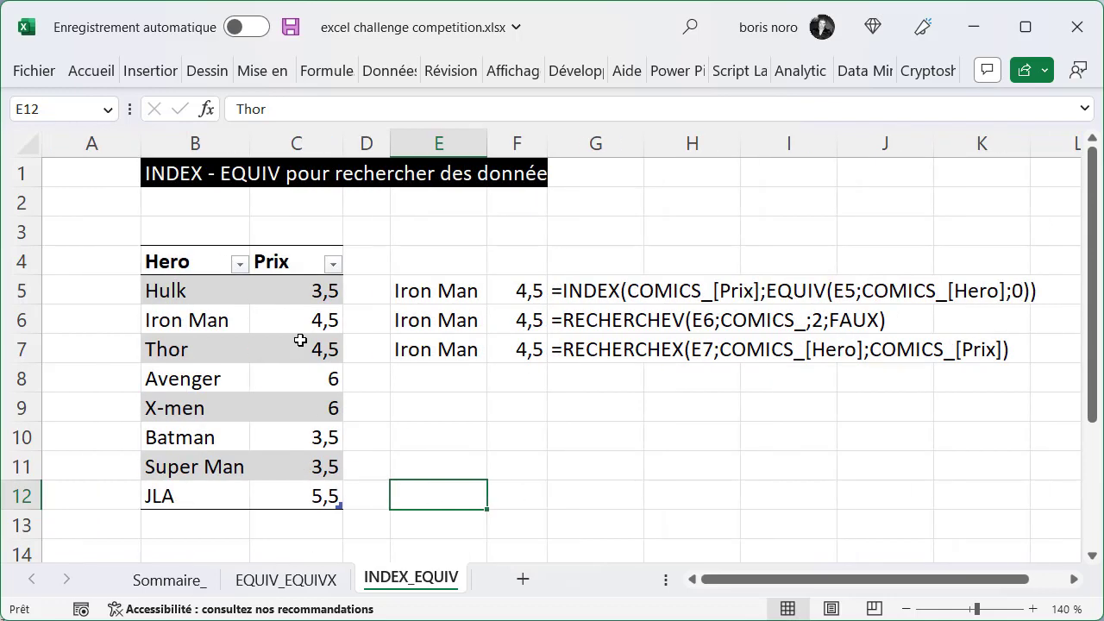
# Move the Prix column in front of Hero, turning F6's RECHERCHEV result into #N/A.
pyautogui.click(291, 245)
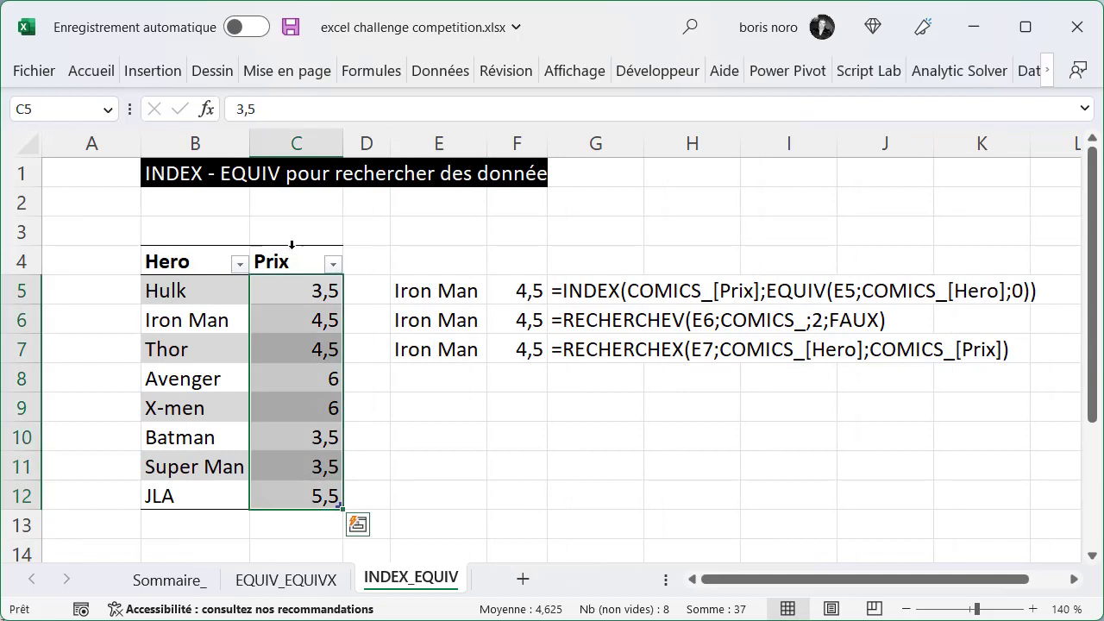
pyautogui.click(291, 245)
pyautogui.moveTo(343, 339); pyautogui.dragTo(240, 343)
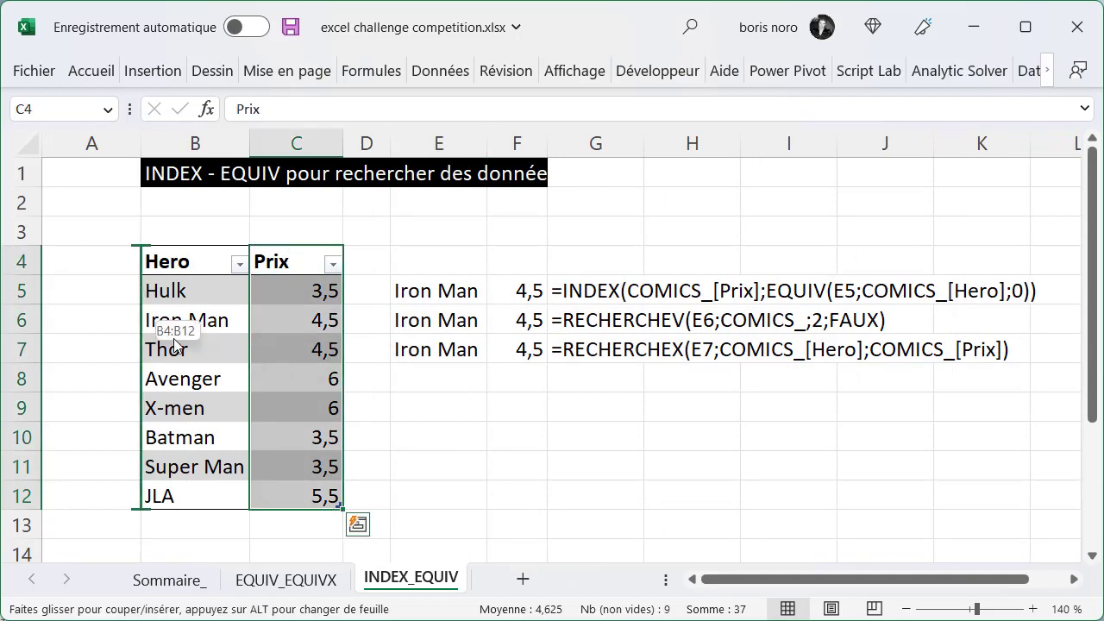
pyautogui.moveTo(242, 336); pyautogui.dragTo(164, 339)
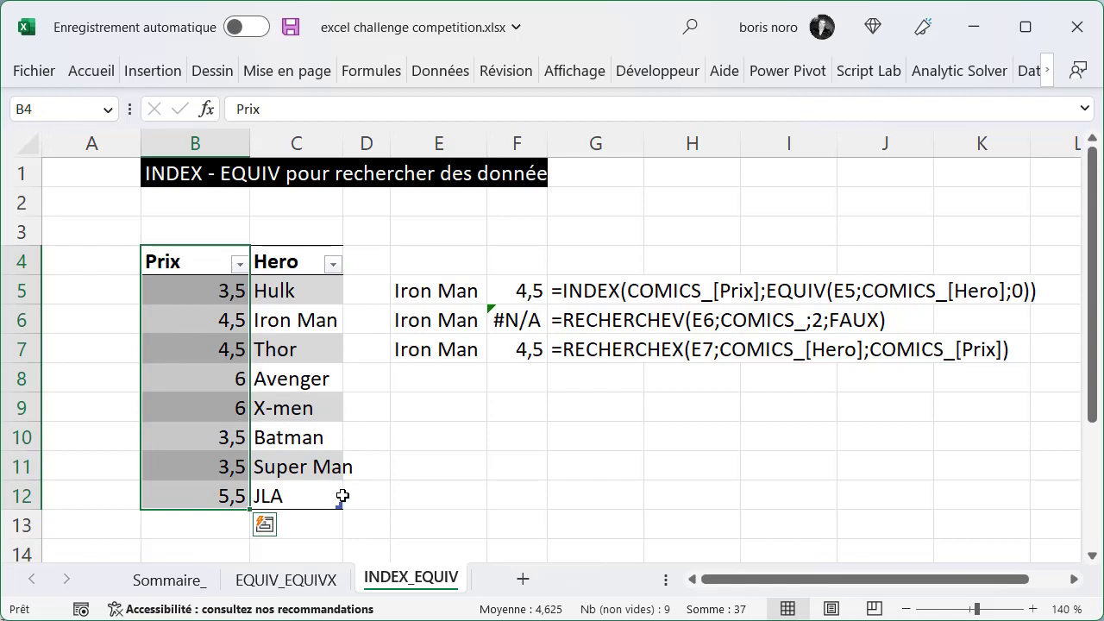
pyautogui.click(518, 291)
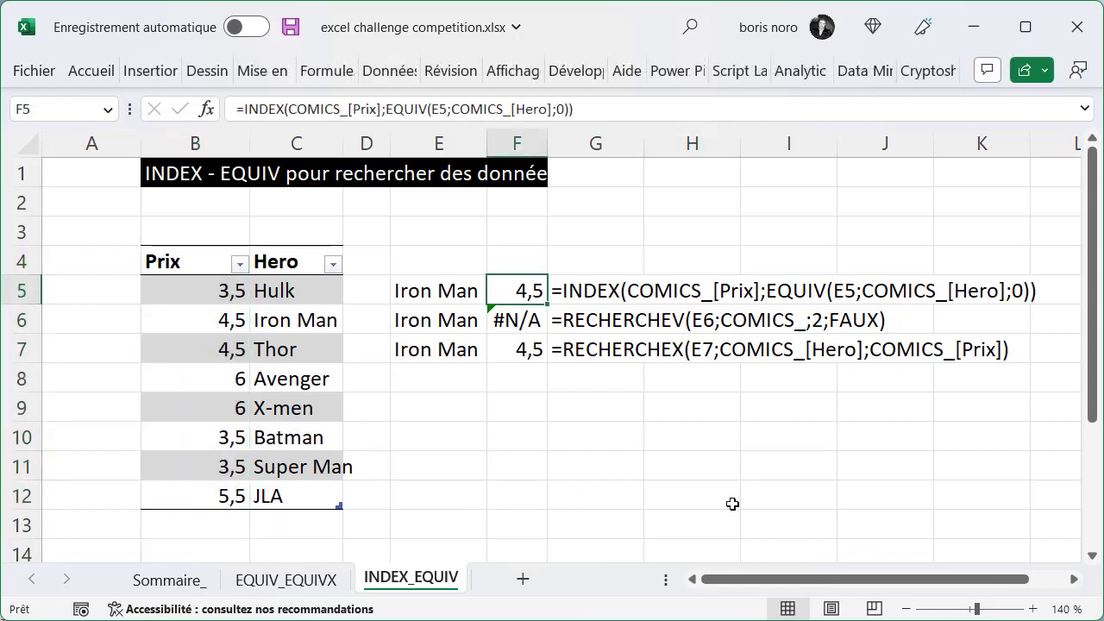
pyautogui.click(507, 349)
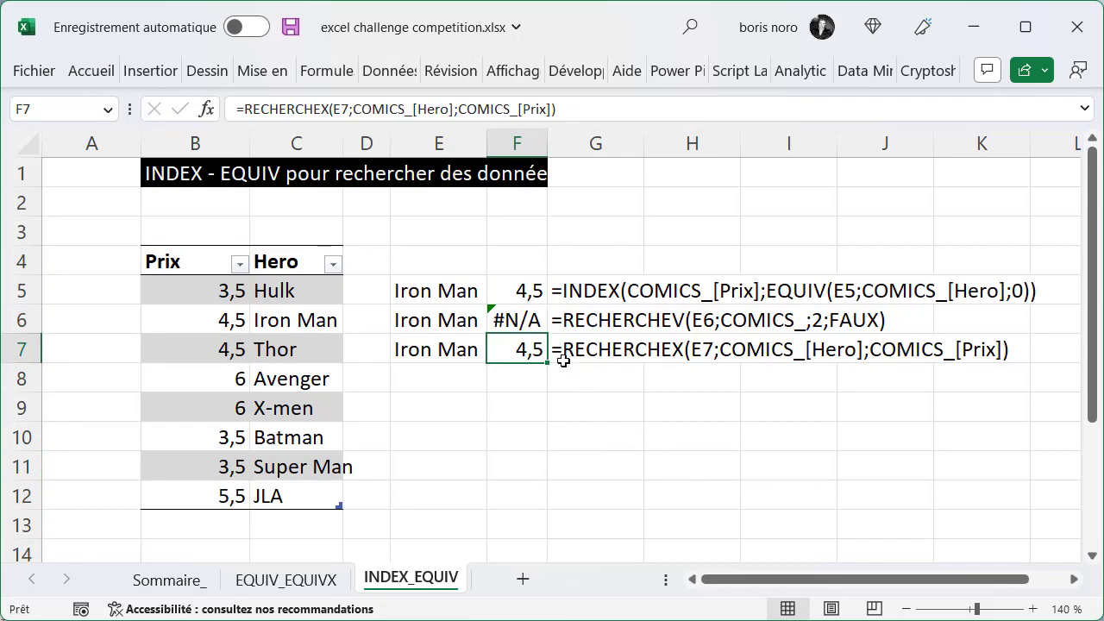
pyautogui.click(536, 320)
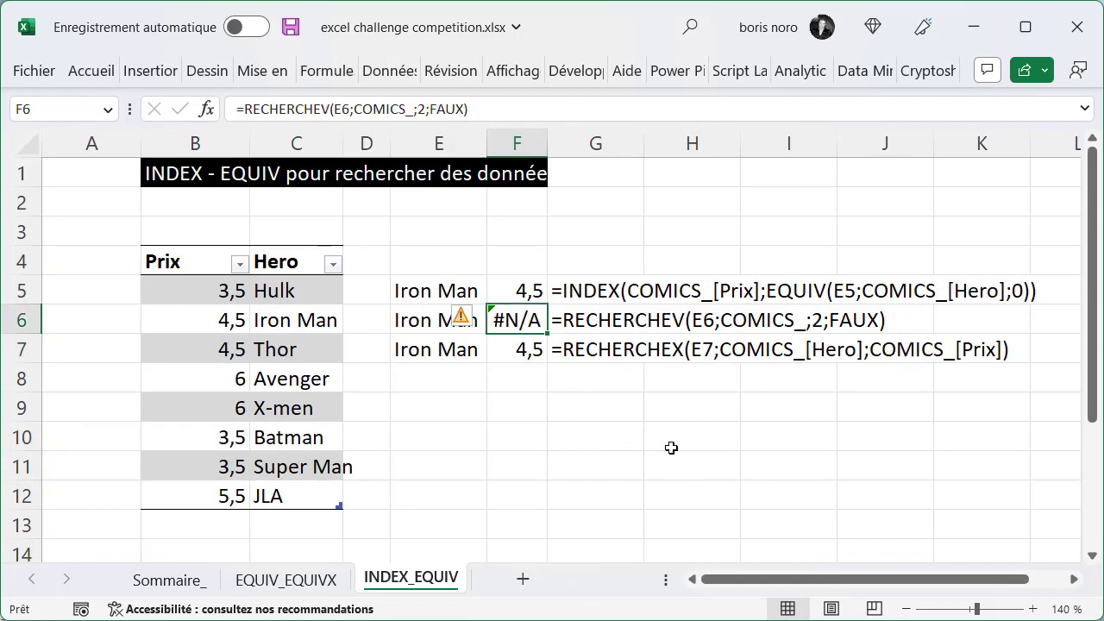